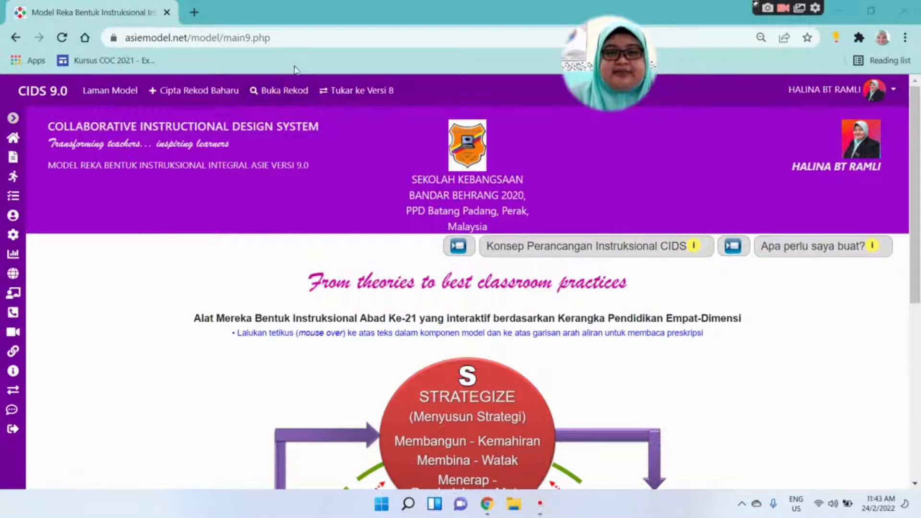
Start a new record and enter M1 MT 5K as the record name.
click(210, 102)
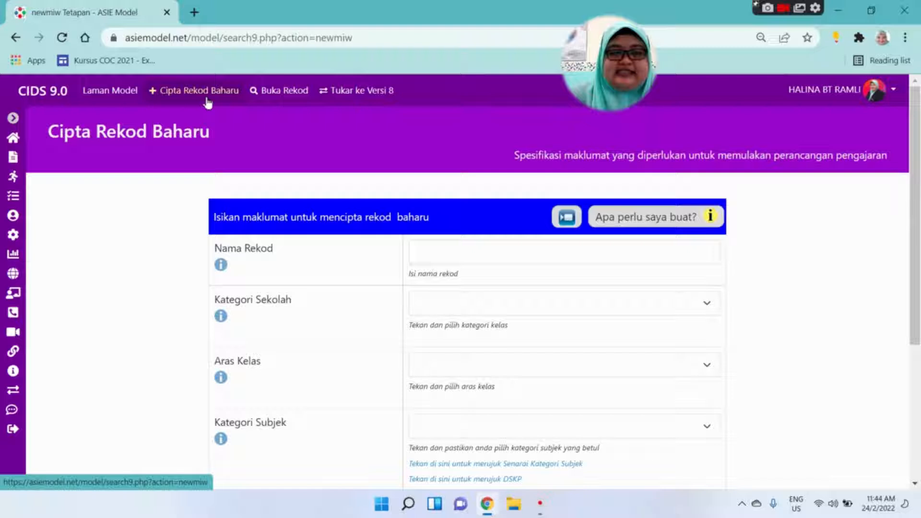
click(453, 259)
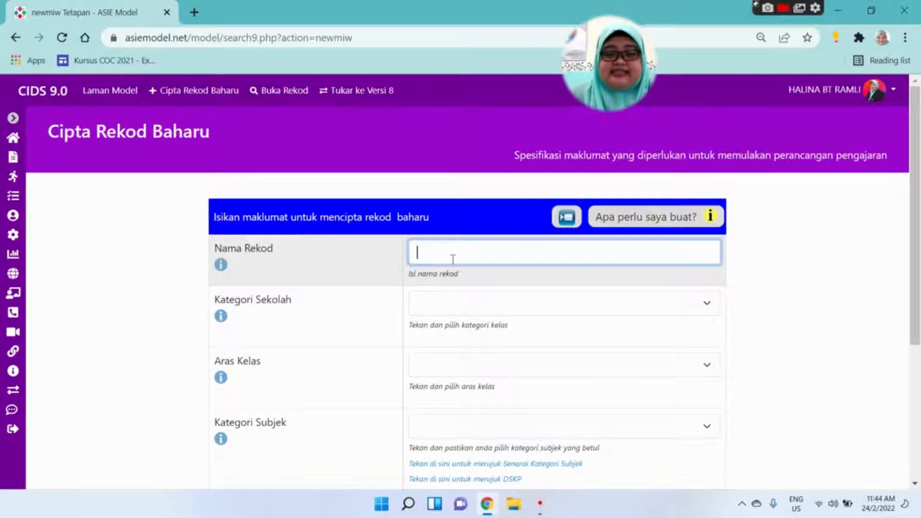
text(M1)
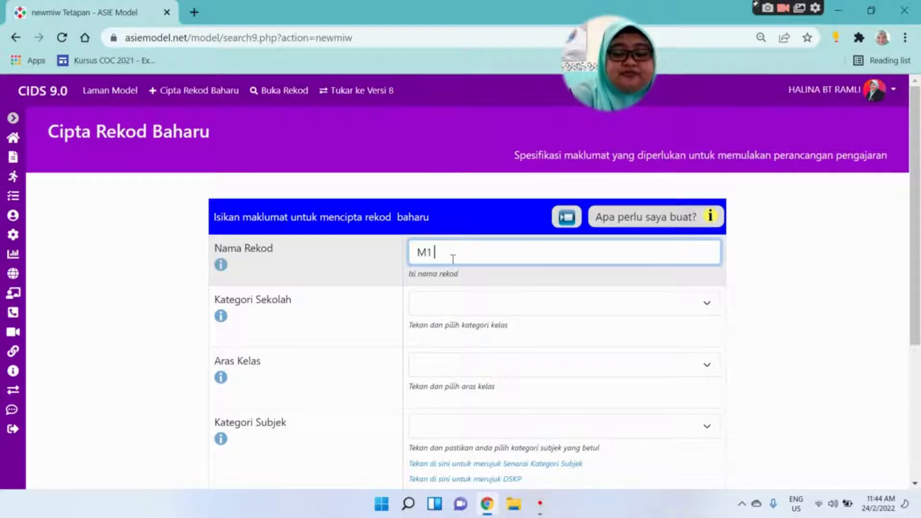
text( MT)
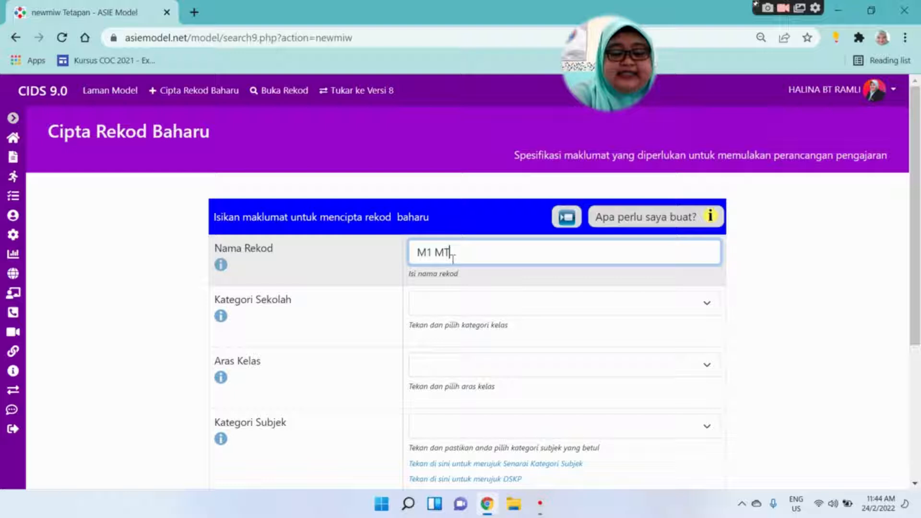
text(5)
key(BackSpace)
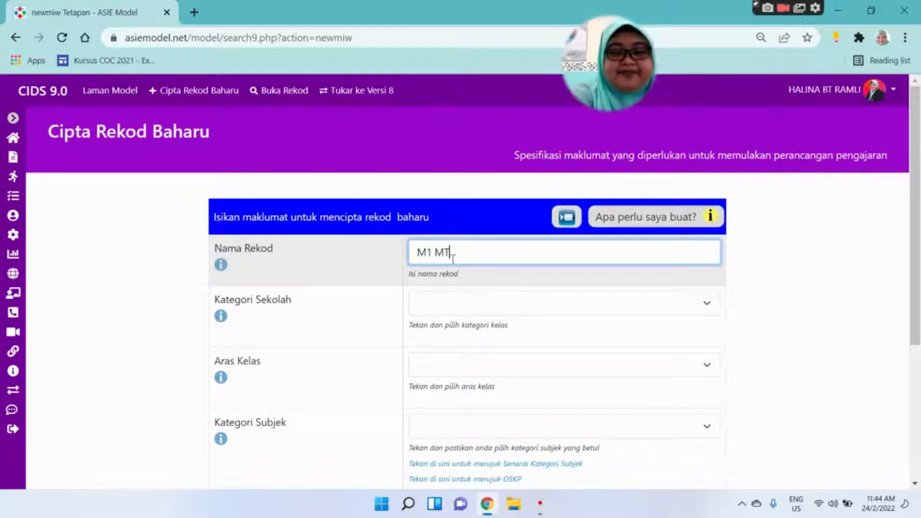
text(5K/5W)
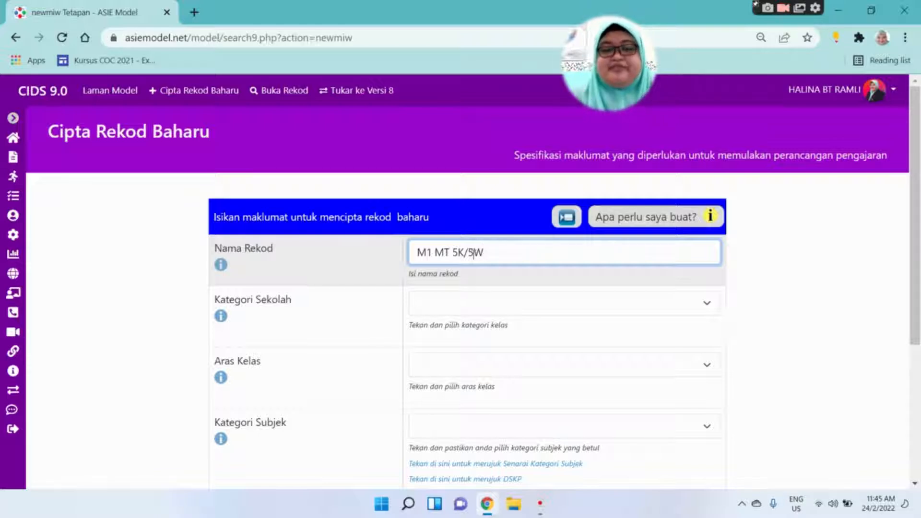
drag(486, 253, 464, 252)
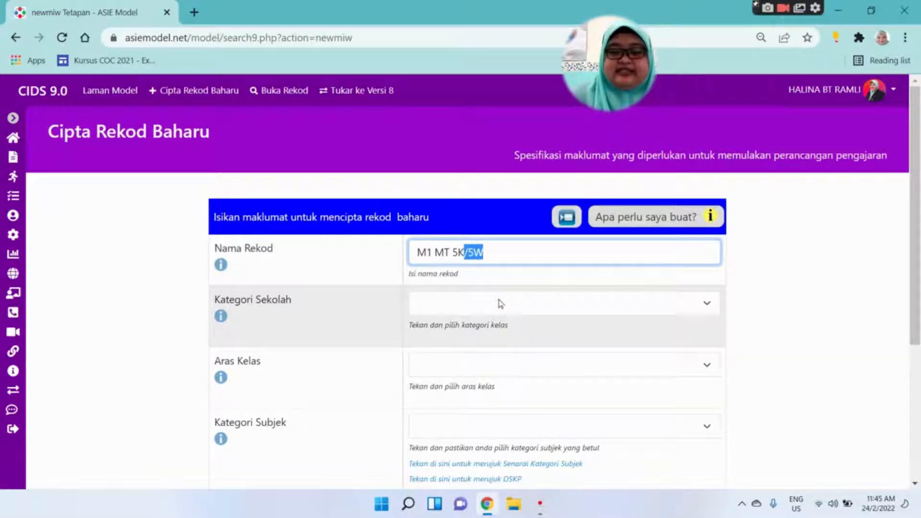
key(BackSpace)
Set the new record's school category to Sekolah Rendah and its class level to Tahun 5.
click(459, 295)
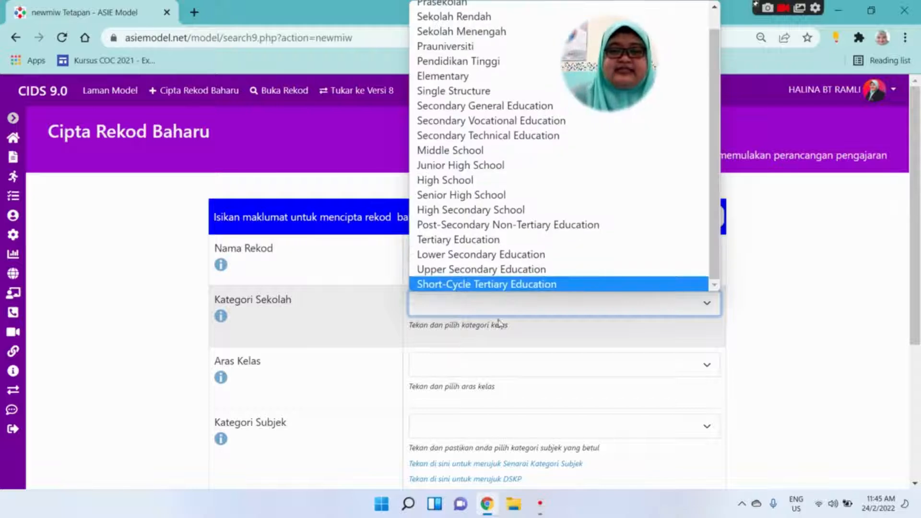
scroll(489, 72, up, 1)
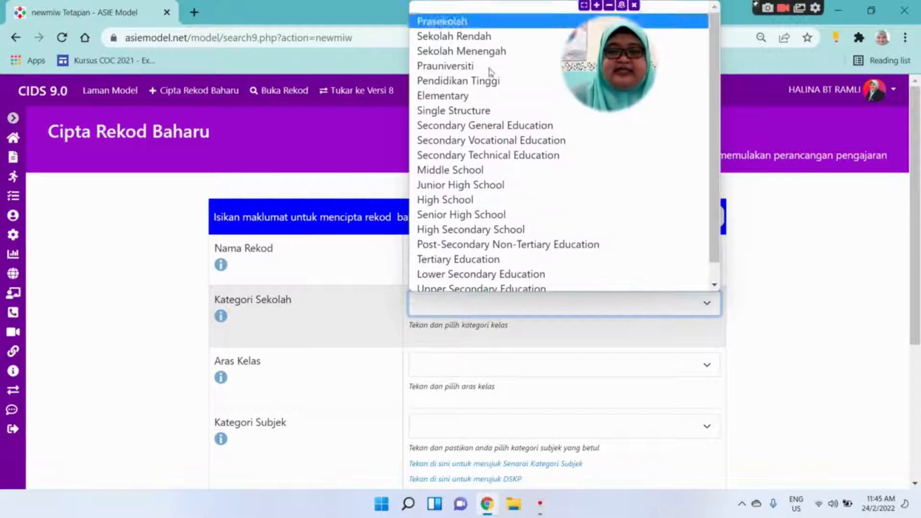
click(464, 42)
click(482, 370)
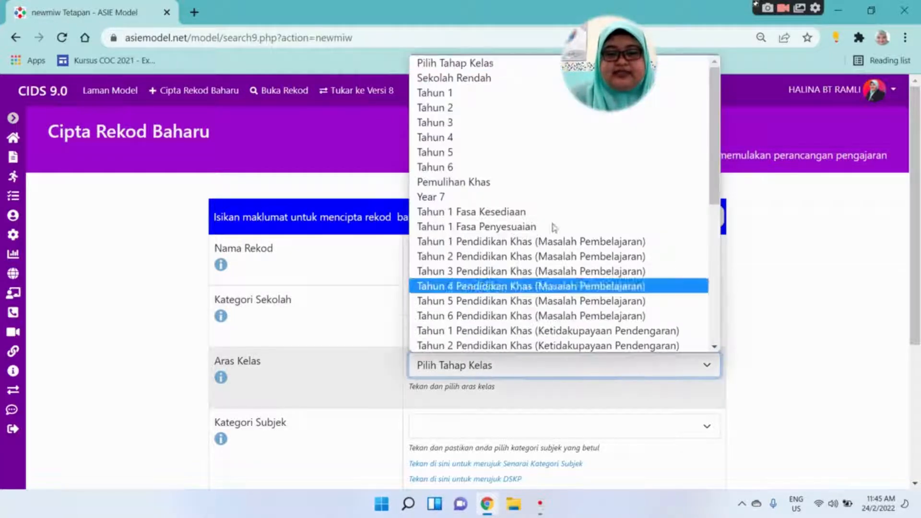
click(476, 152)
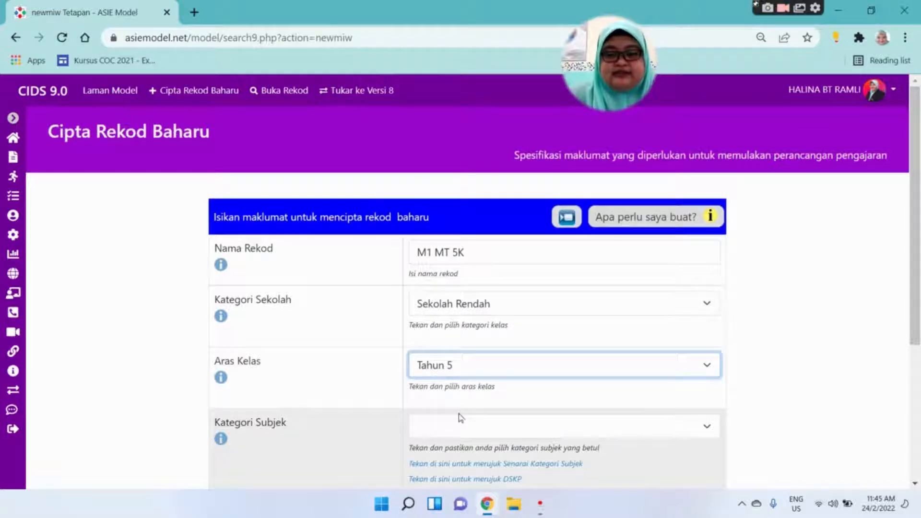
Choose Sains & Matematik as the subject category and Matematik as the subject, and create the record.
click(450, 427)
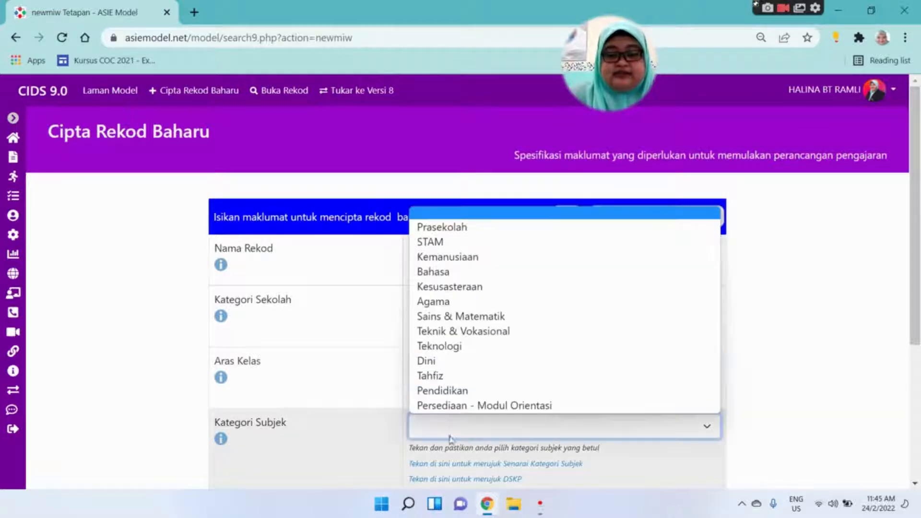
click(462, 318)
drag(917, 261, 917, 368)
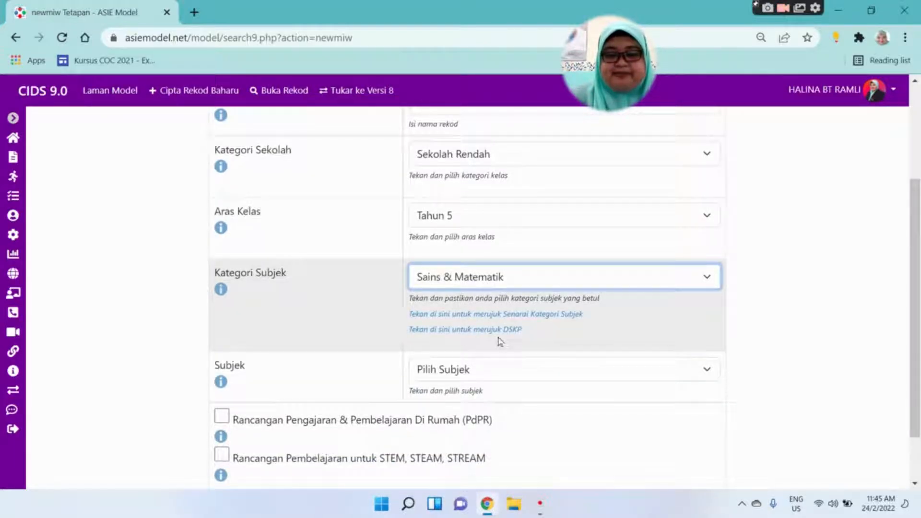
click(483, 370)
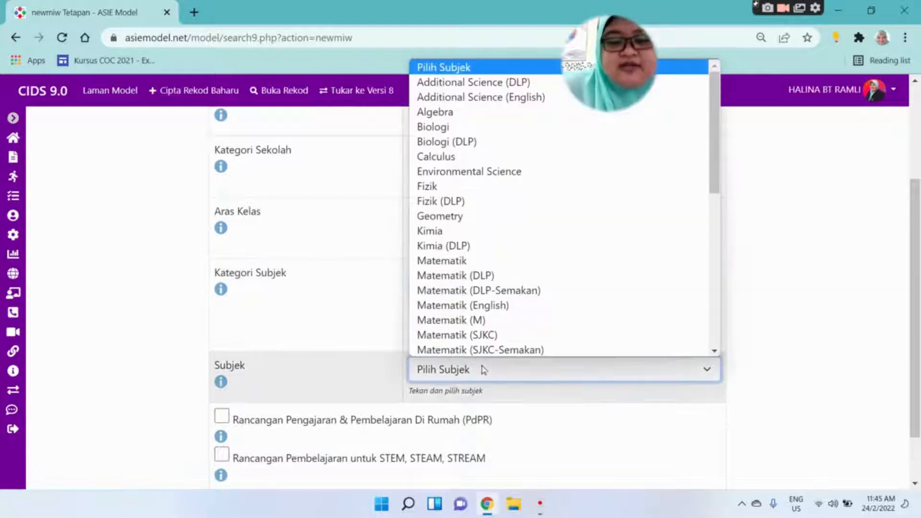
click(527, 260)
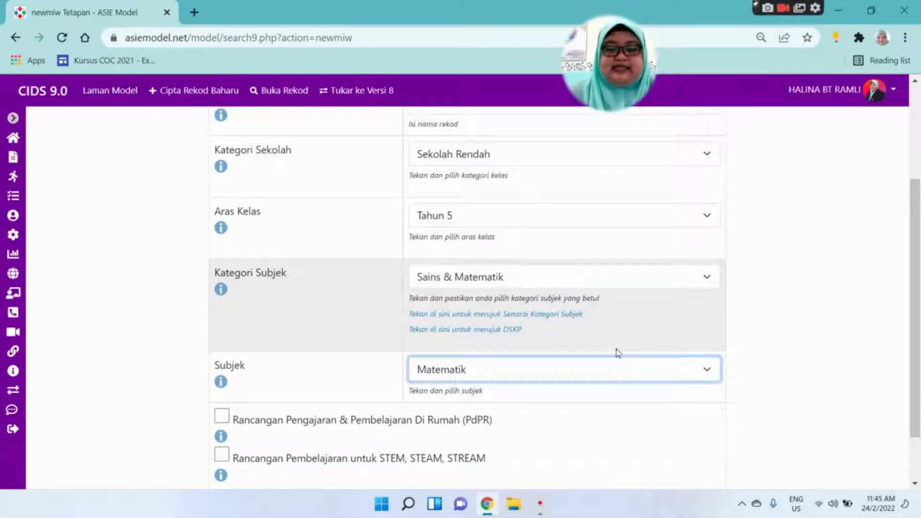
scroll(618, 353, down, 2)
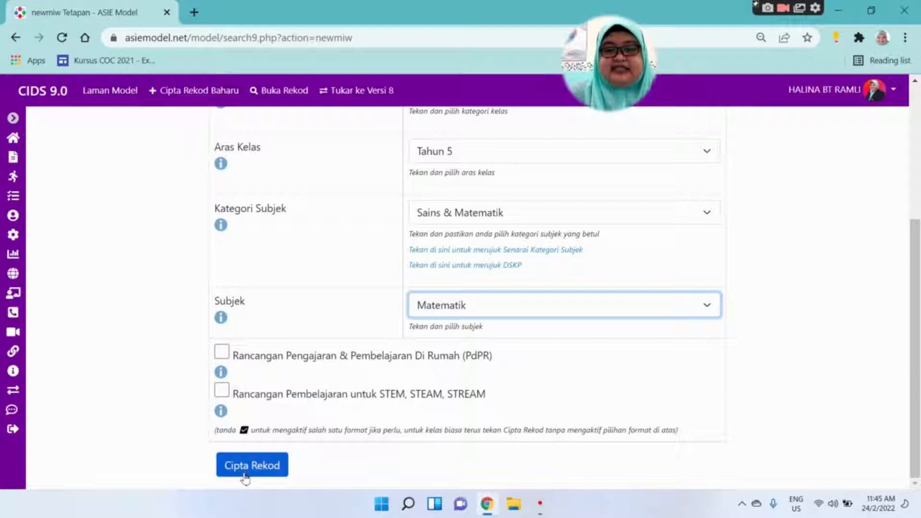
click(246, 476)
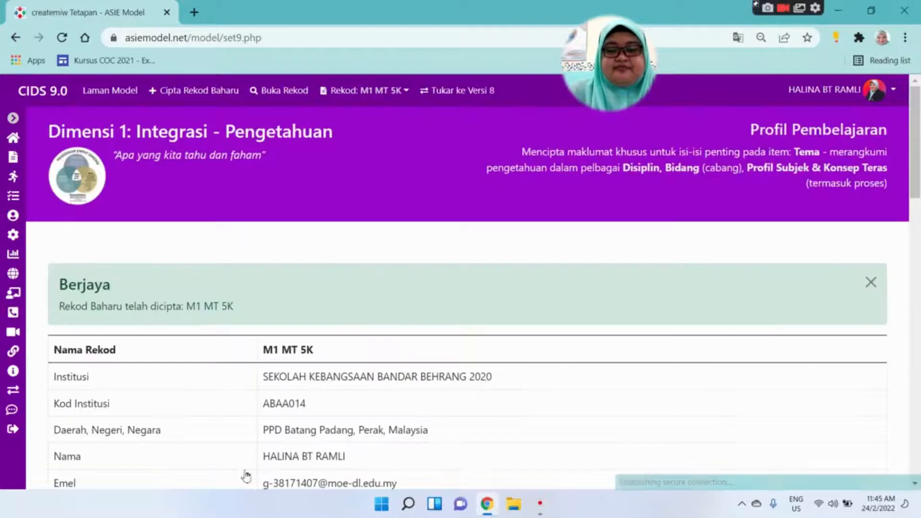
Set the weekly lesson planning dates to run from 21-03-2022 to 25-03-2022.
drag(916, 168, 909, 214)
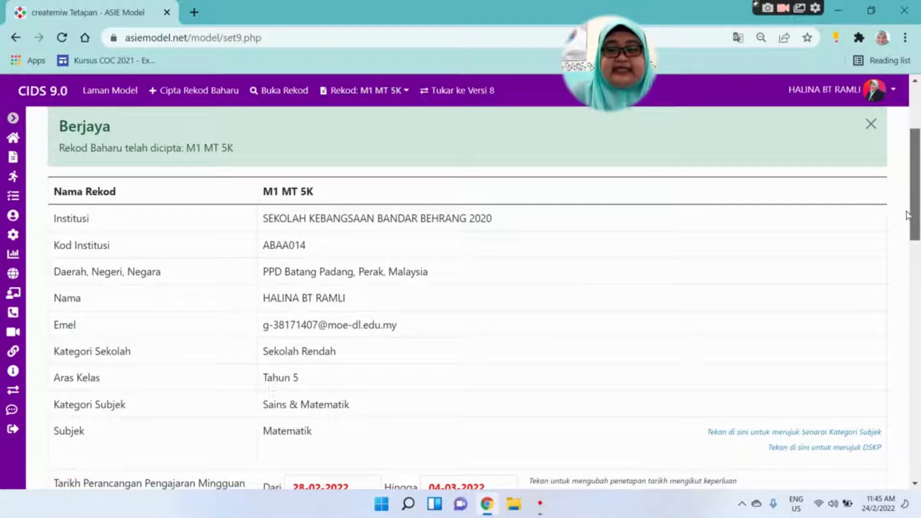
scroll(499, 356, down, 3)
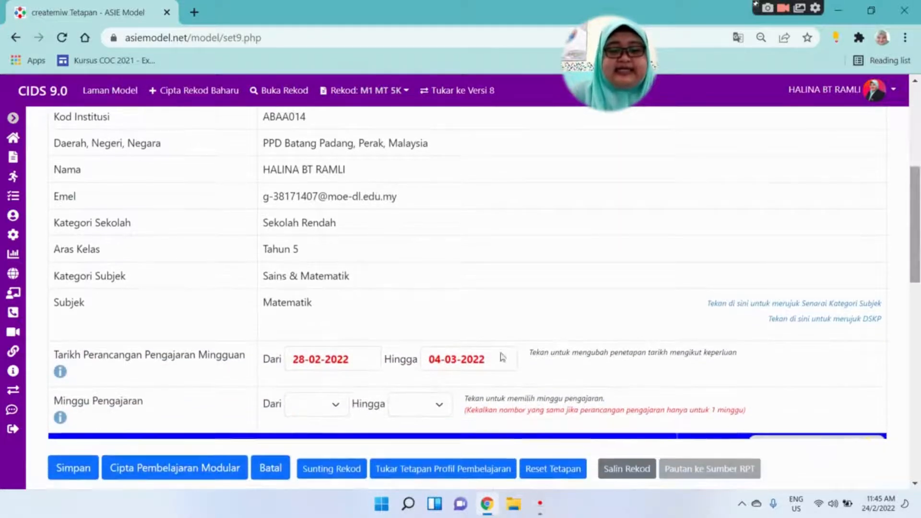
click(315, 360)
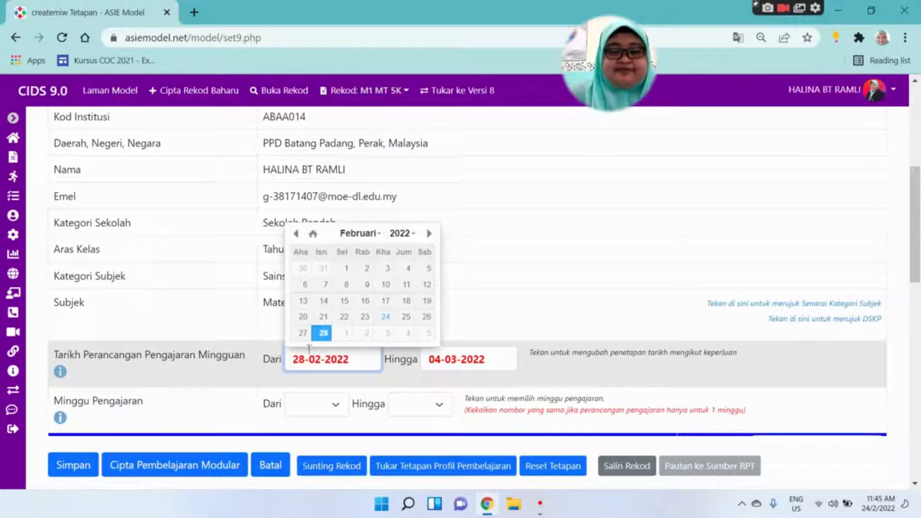
click(428, 235)
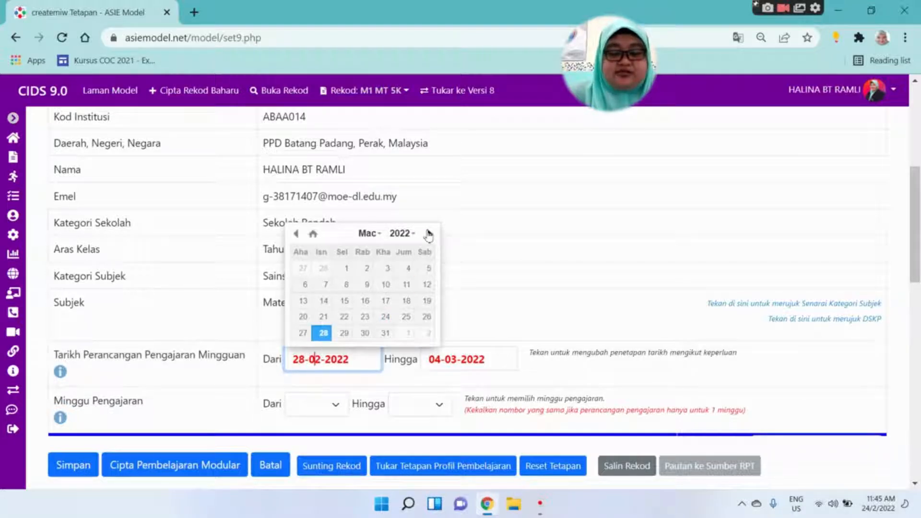
click(324, 317)
click(484, 356)
click(484, 356)
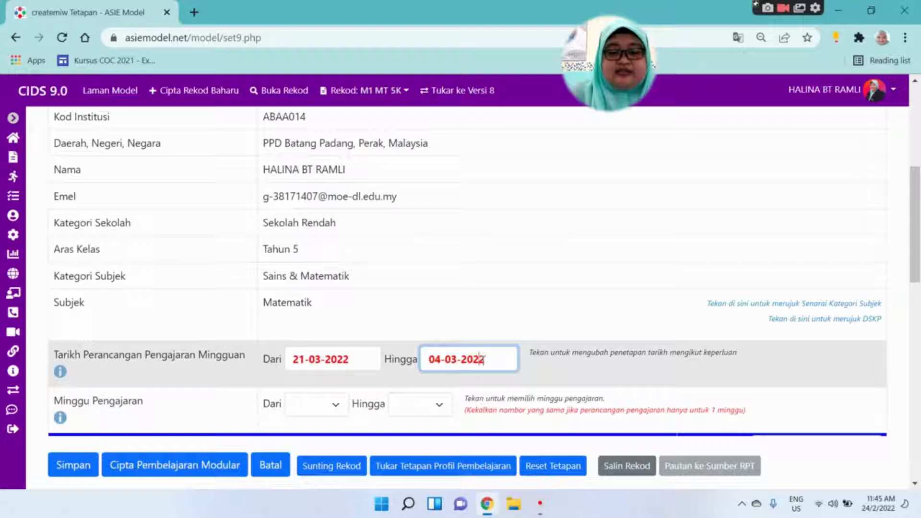
click(483, 356)
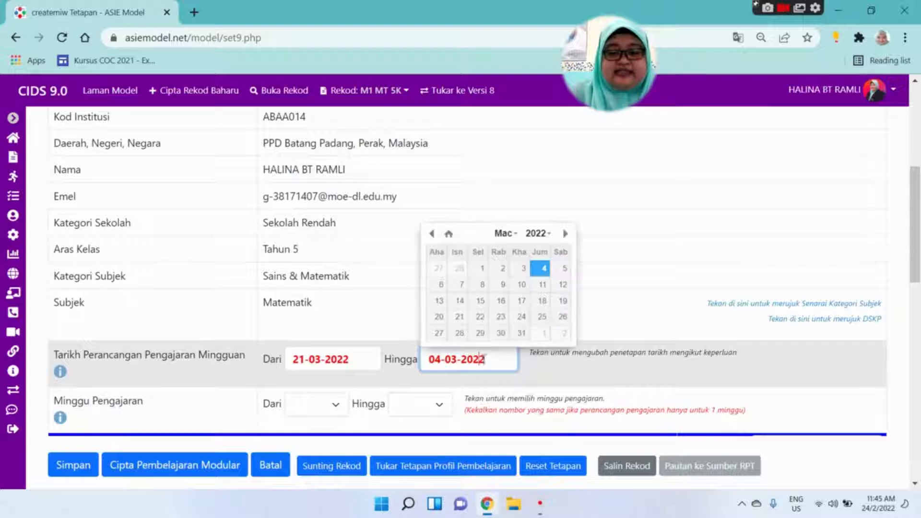
click(546, 320)
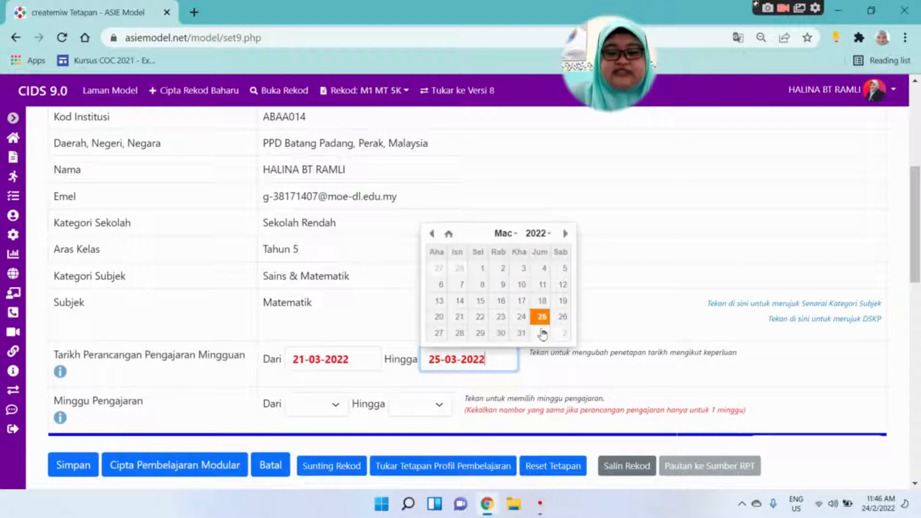
Set the teaching week range to start and end at week 1.
click(311, 408)
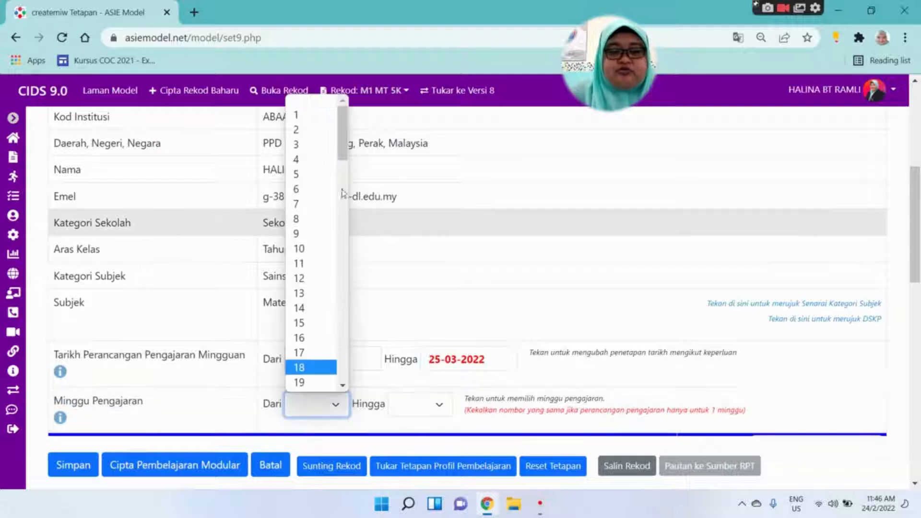
click(313, 117)
click(437, 408)
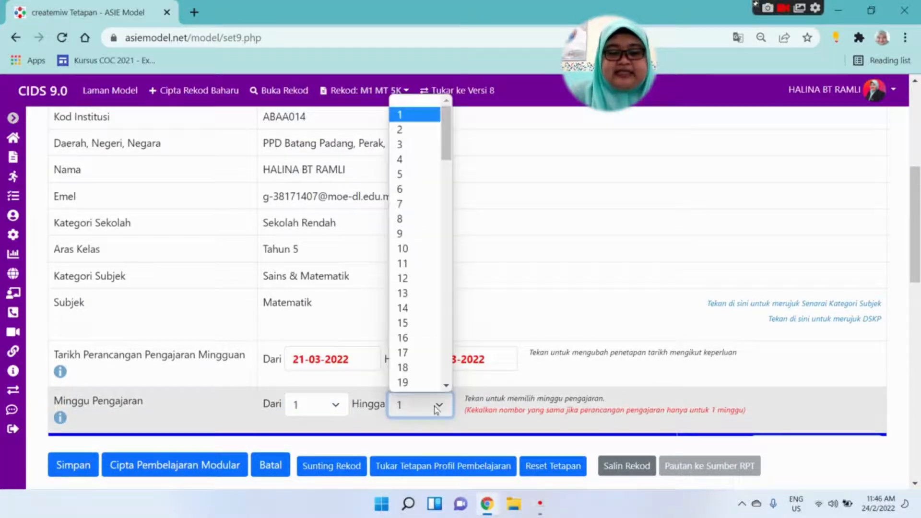
click(436, 409)
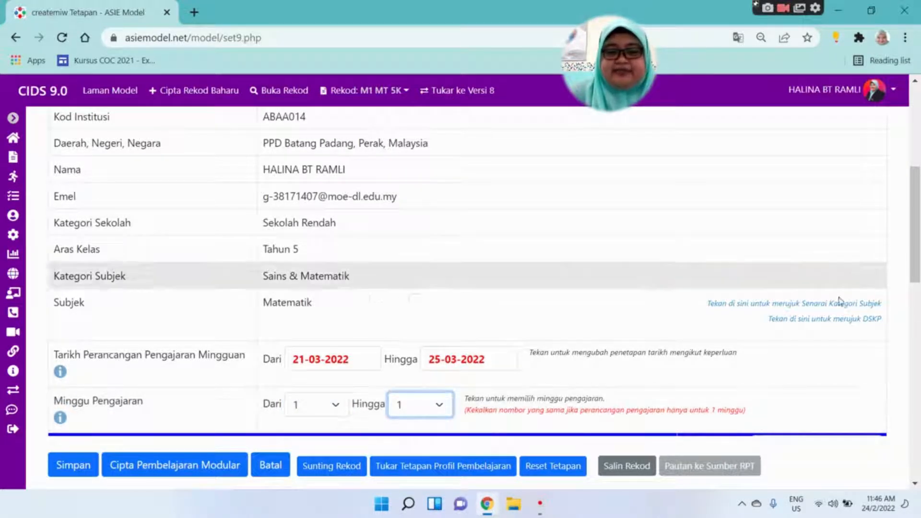
Review the available options for the PEMBERITAHUAN and TEMA PAK21 fields without selecting any.
drag(919, 204, 919, 301)
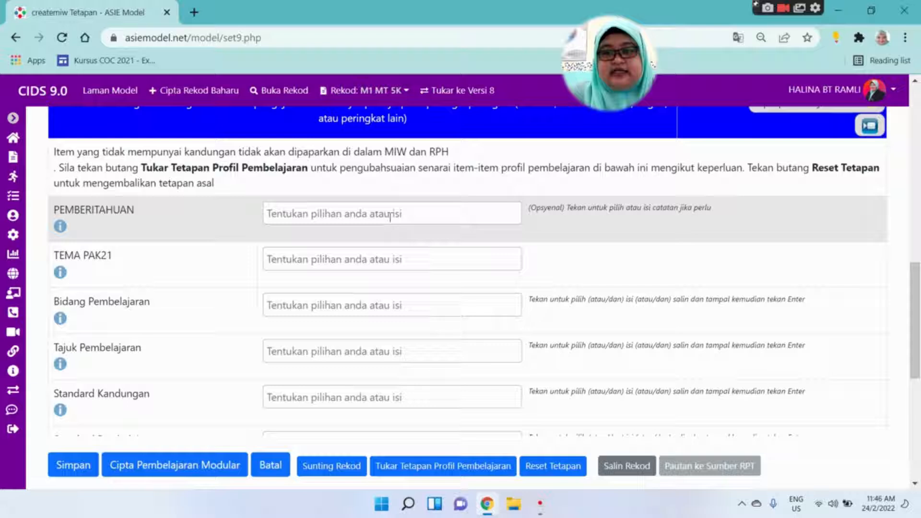
click(389, 214)
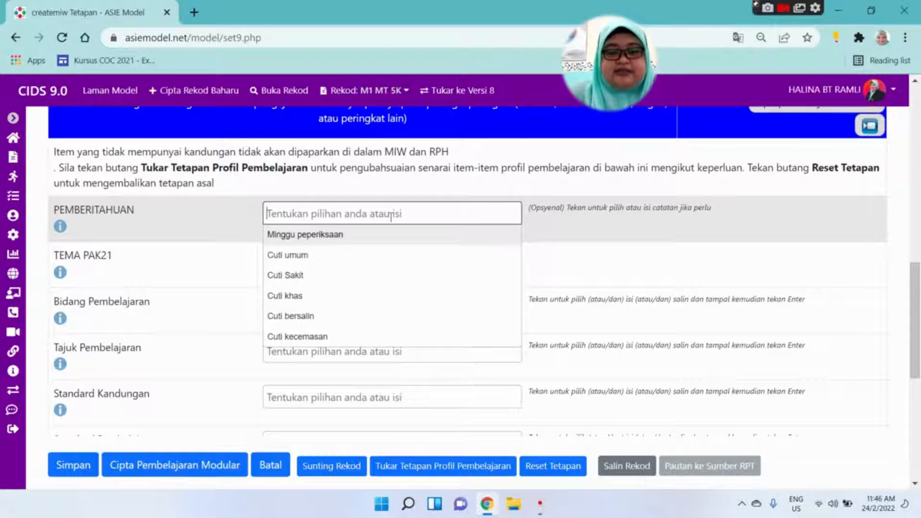
click(391, 216)
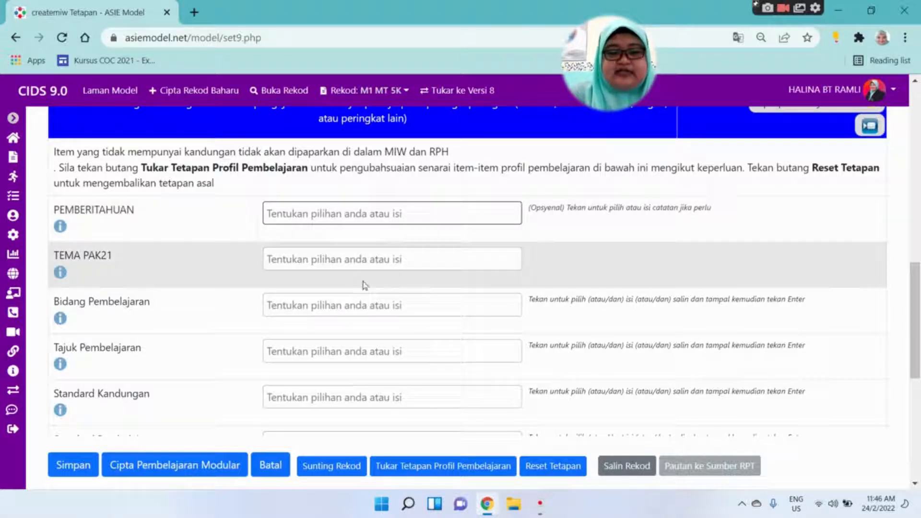
click(348, 263)
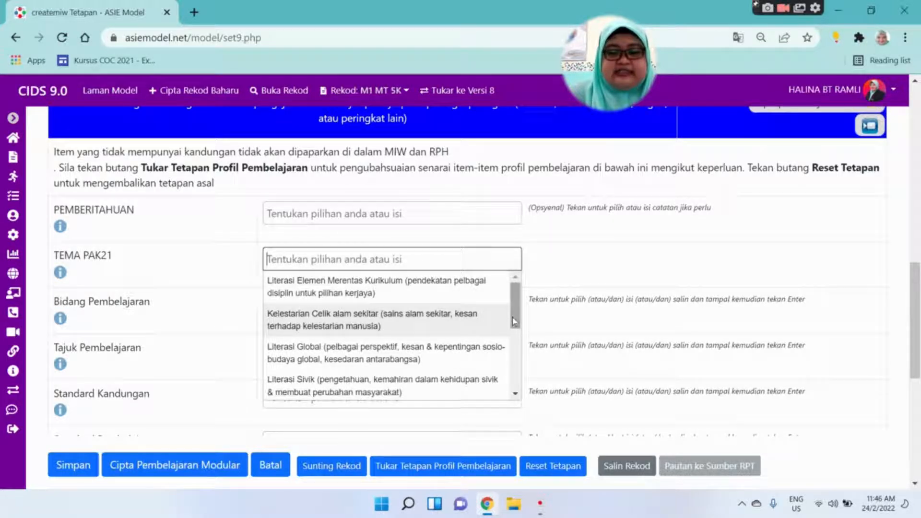
drag(515, 322, 516, 383)
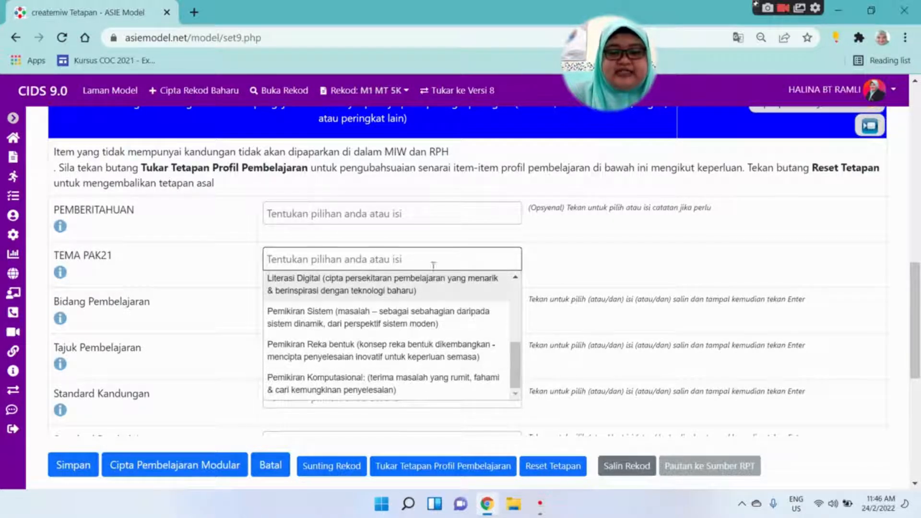
click(380, 261)
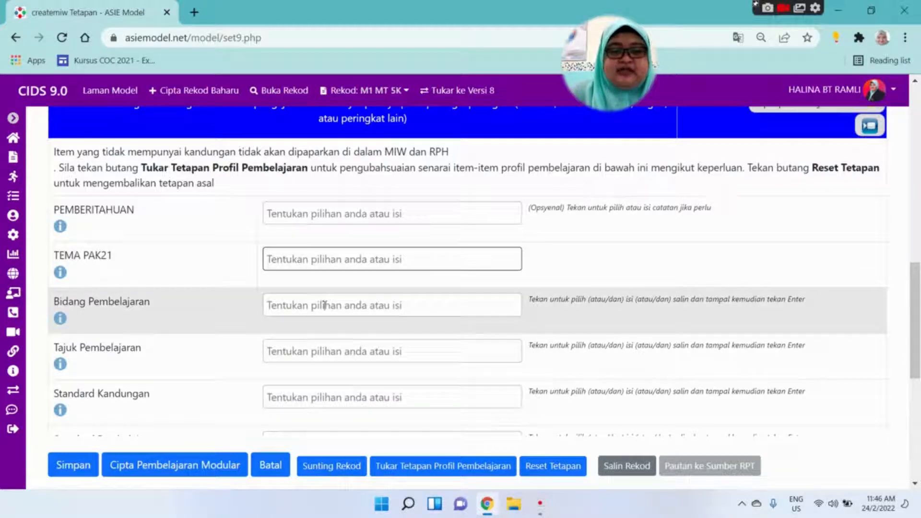
click(325, 305)
click(326, 261)
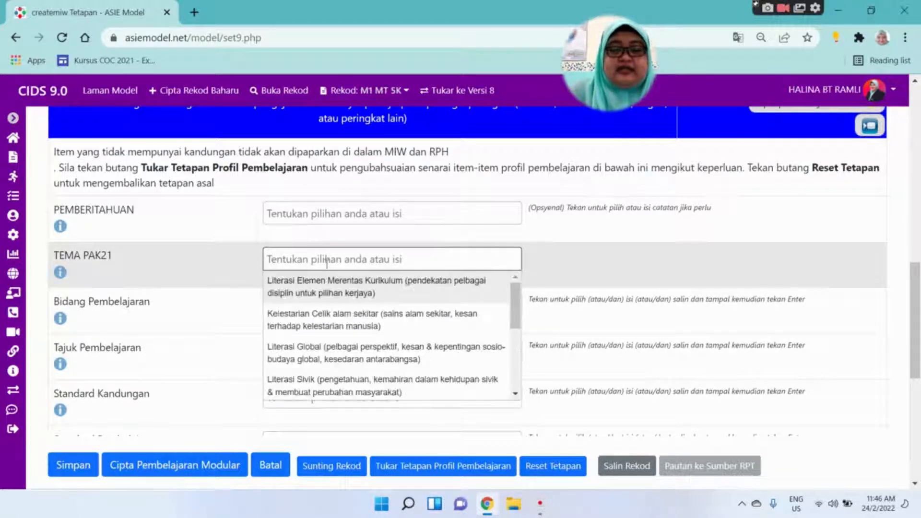
scroll(517, 326, down, 2)
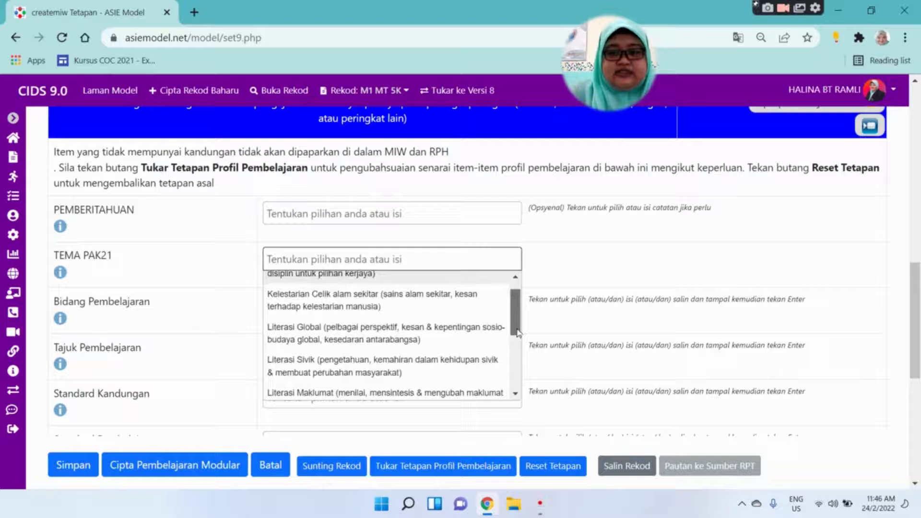
scroll(518, 331, down, 3)
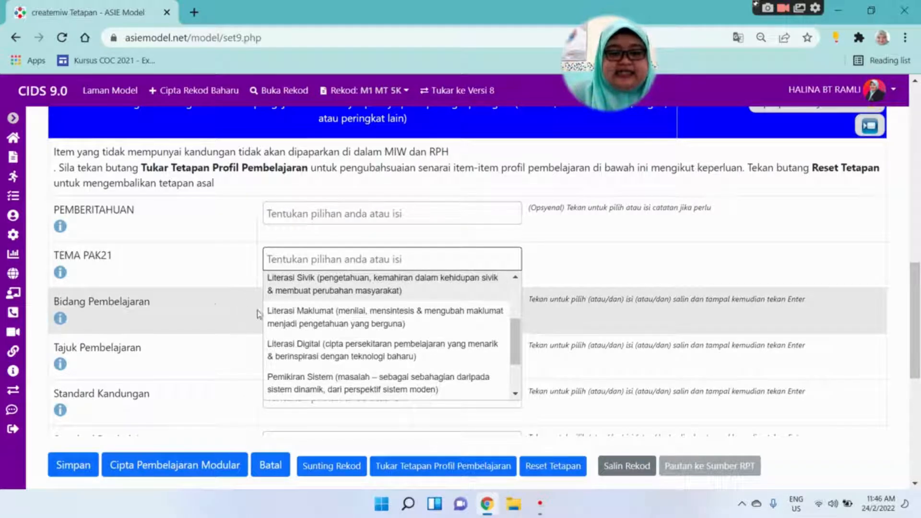
click(257, 315)
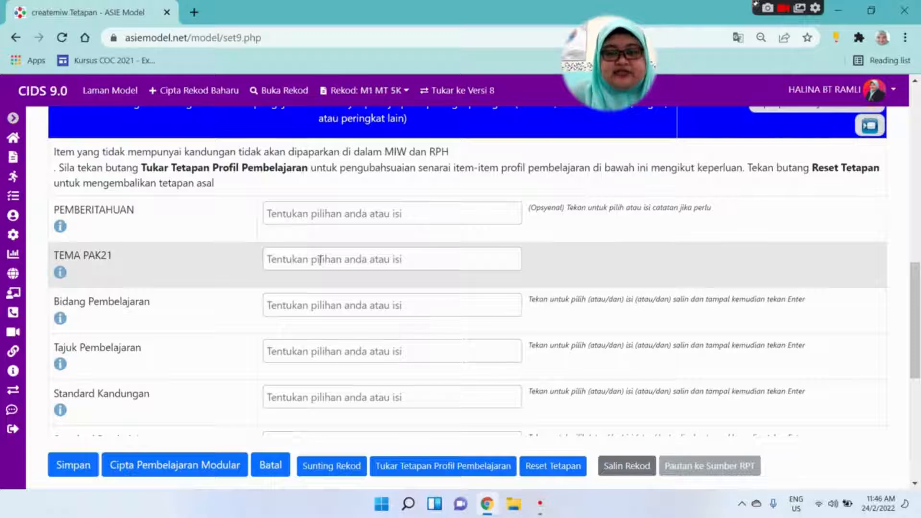
Set Bidang Pembelajaran to NOMBOR DAN OPERASI and Tajuk Pembelajaran to 1.0 NOMBOR BULAT DAN OPERASI ASAS.
click(322, 305)
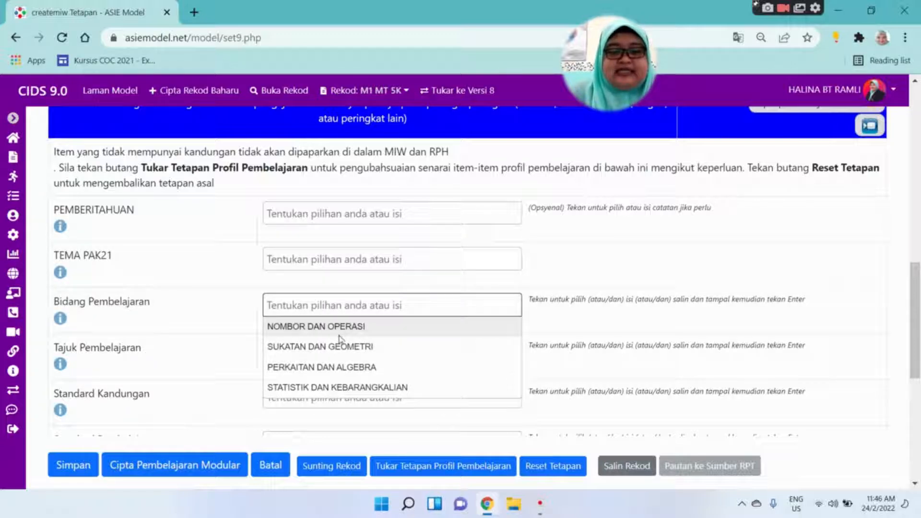
click(339, 331)
click(334, 369)
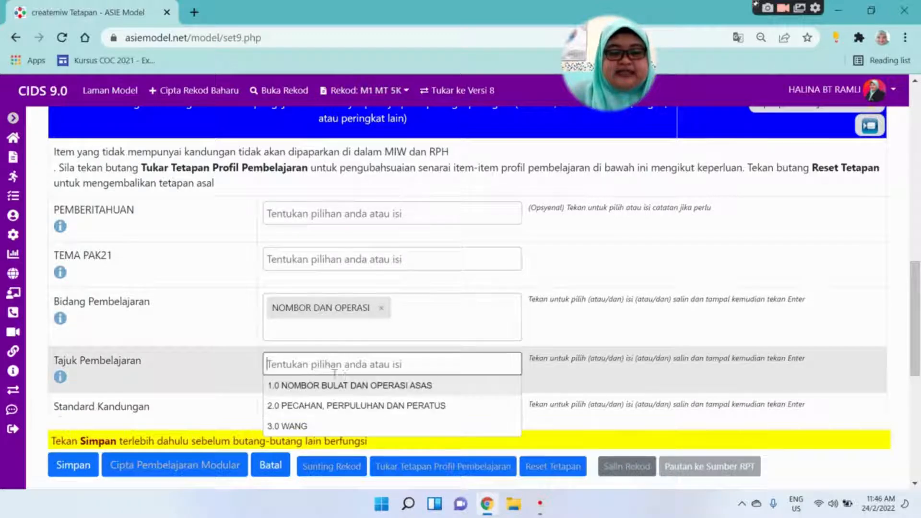
click(375, 386)
Add 1.1 Nilai nombor and 1.2 Nombor perdana to Standard Kandungan.
drag(918, 306, 920, 366)
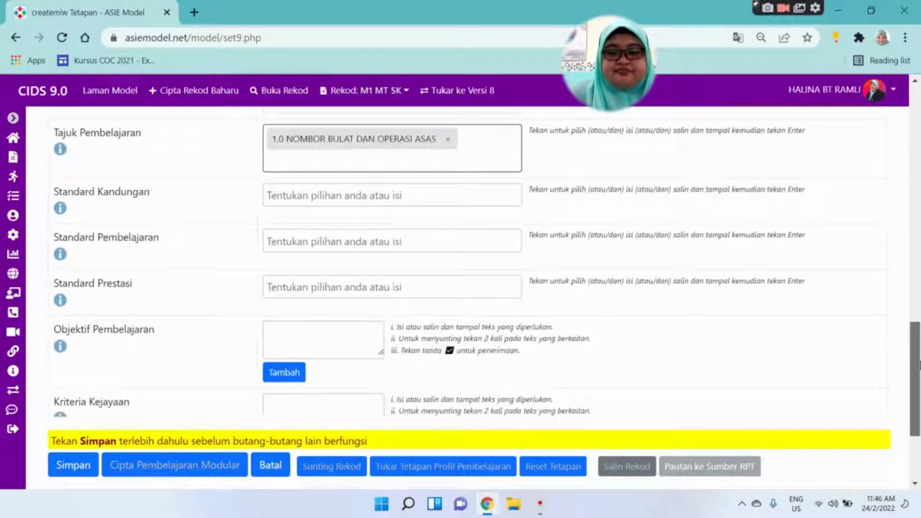
click(384, 206)
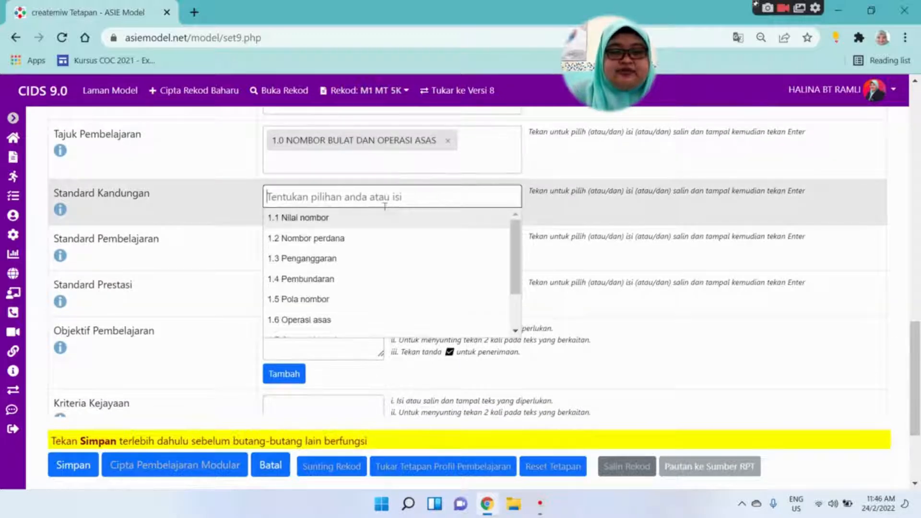
click(377, 220)
click(358, 222)
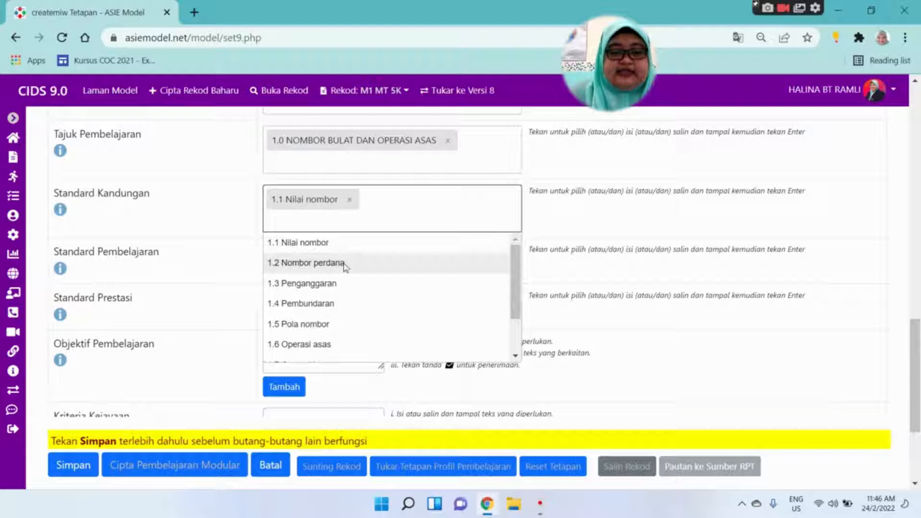
click(345, 264)
click(274, 217)
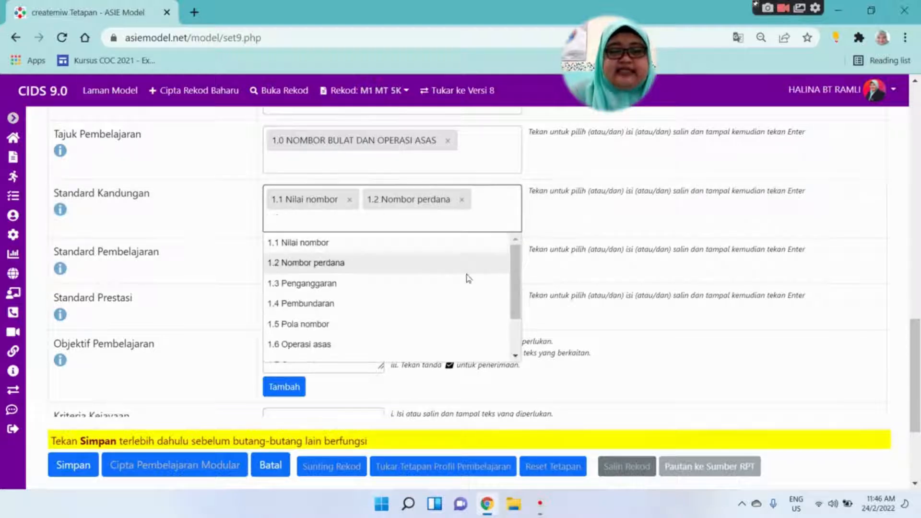
drag(516, 277, 525, 324)
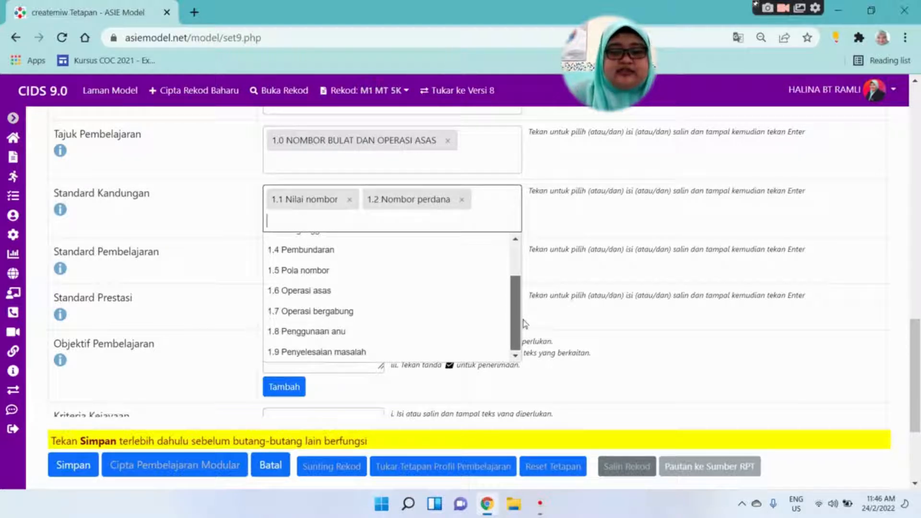
scroll(508, 263, up, 3)
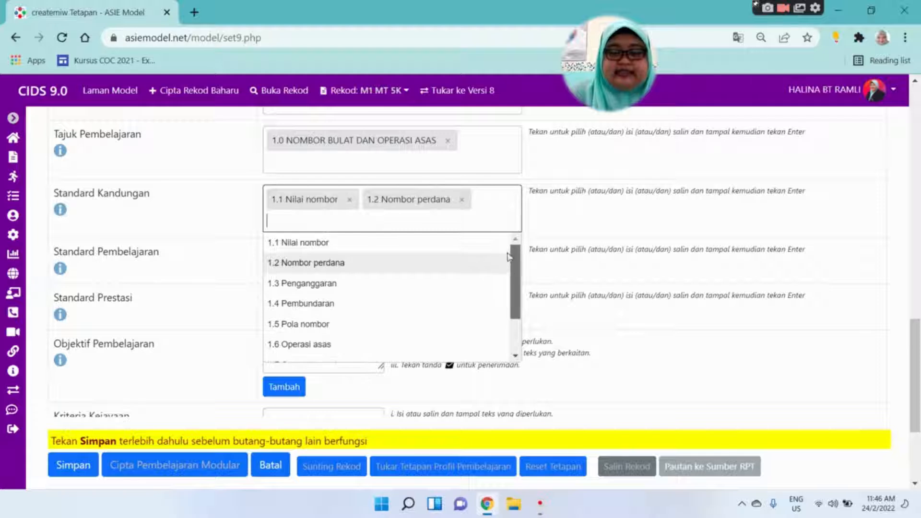
click(425, 222)
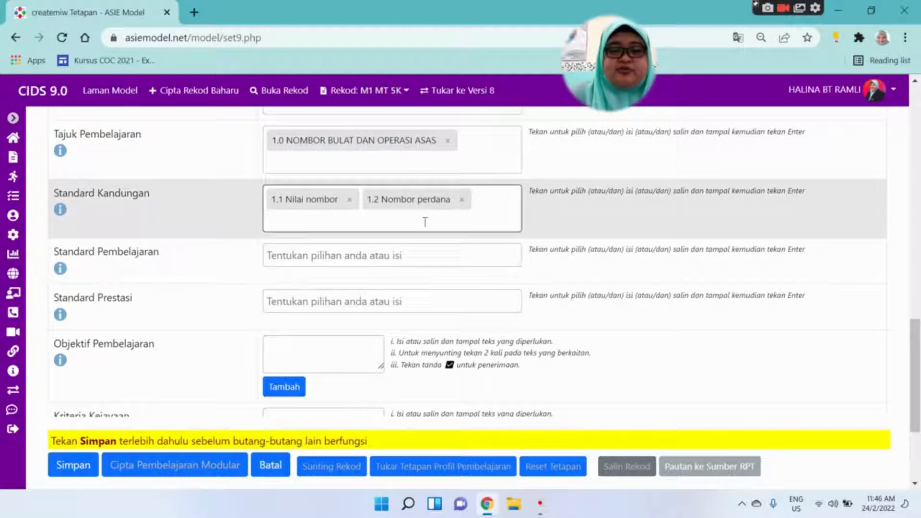
Try adding the custom entry "bundar" to Standard Kandungan, and remove it again.
click(425, 222)
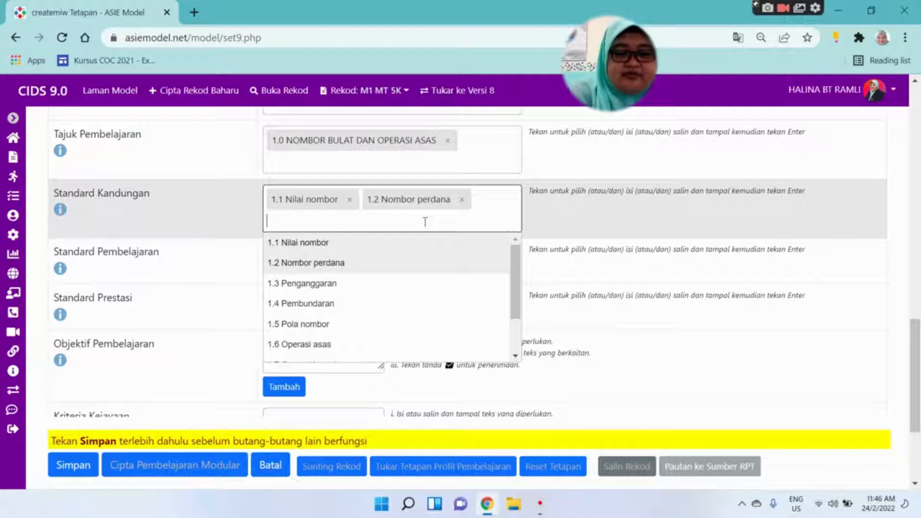
text(b)
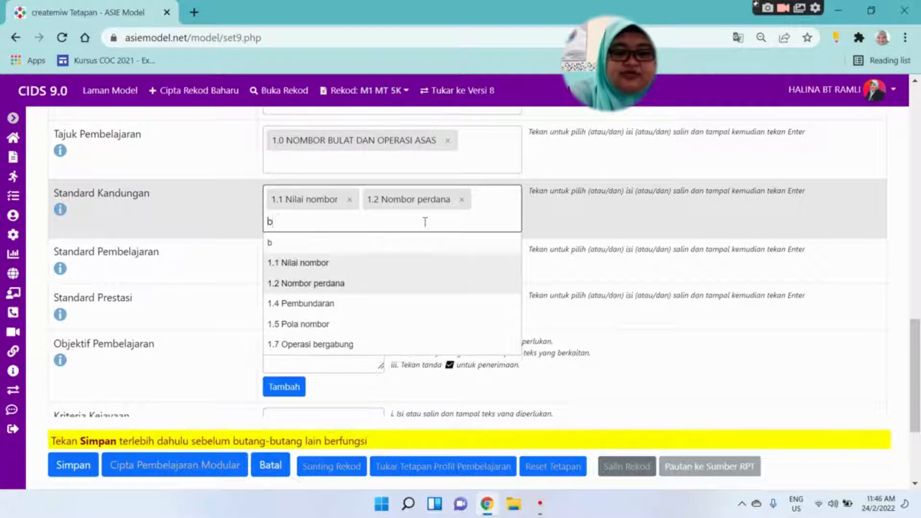
text(un)
text(ad)
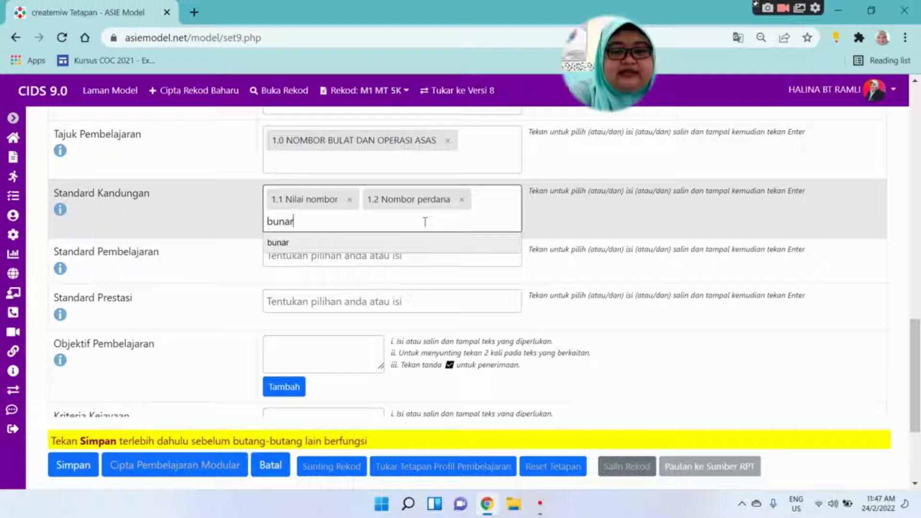
key(BackSpace)
key(BackSpace)
text(da)
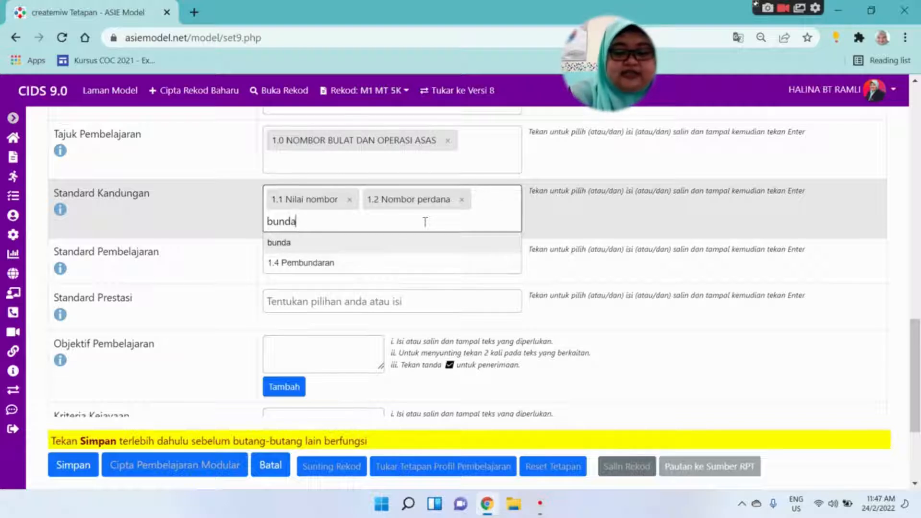
text(r)
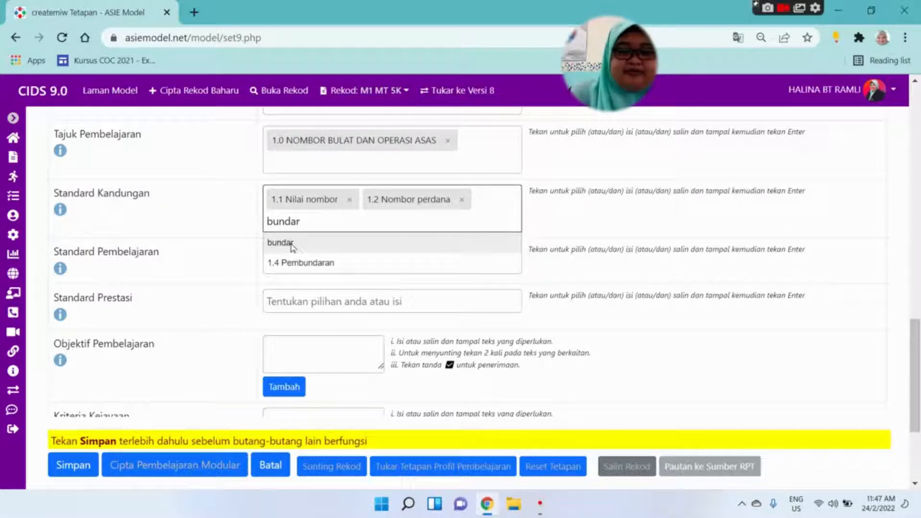
click(290, 248)
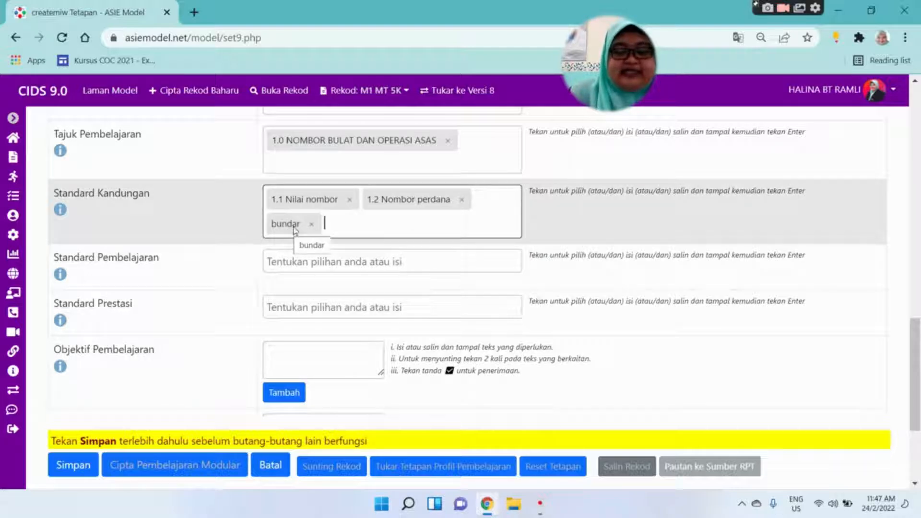
click(313, 226)
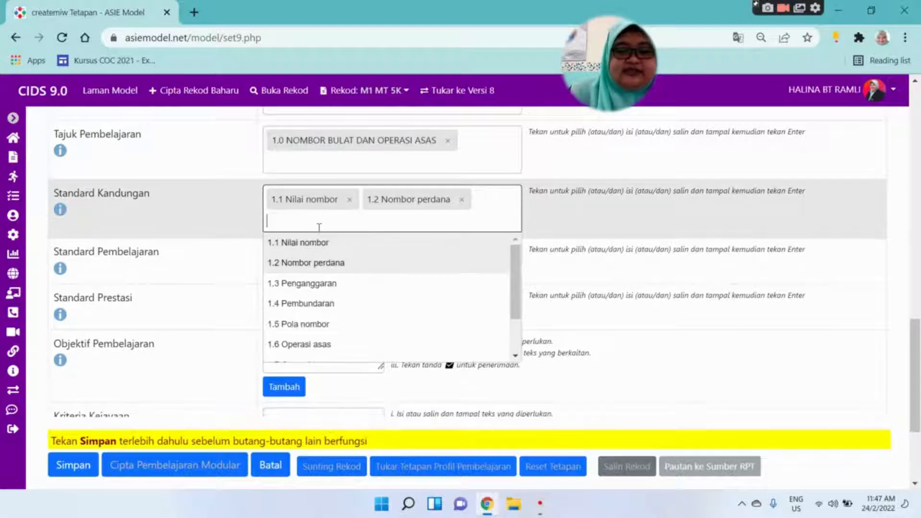
Add the three 1.1.1 Menyatakan nombor hingga 1 000 000 standards, (i), (ii) and (iii), to Standard Pembelajaran.
scroll(480, 281, down, 1)
scroll(480, 281, up, 1)
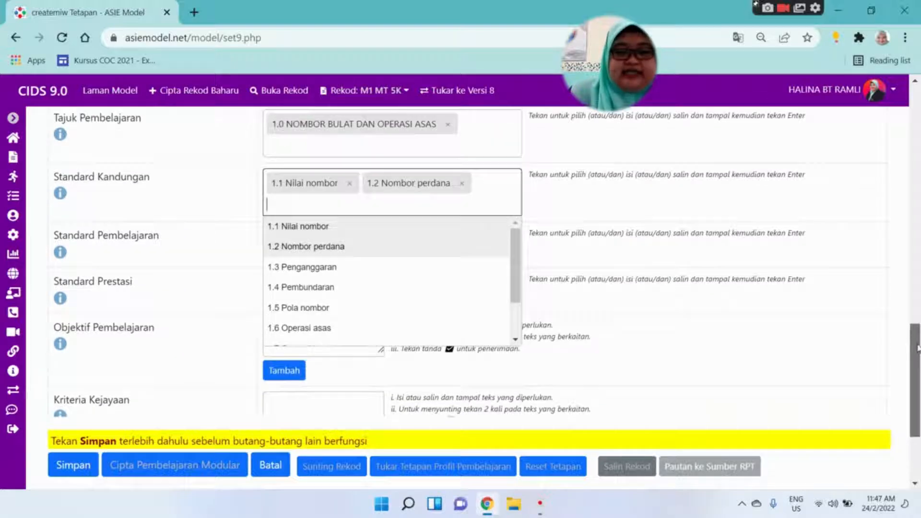
click(302, 235)
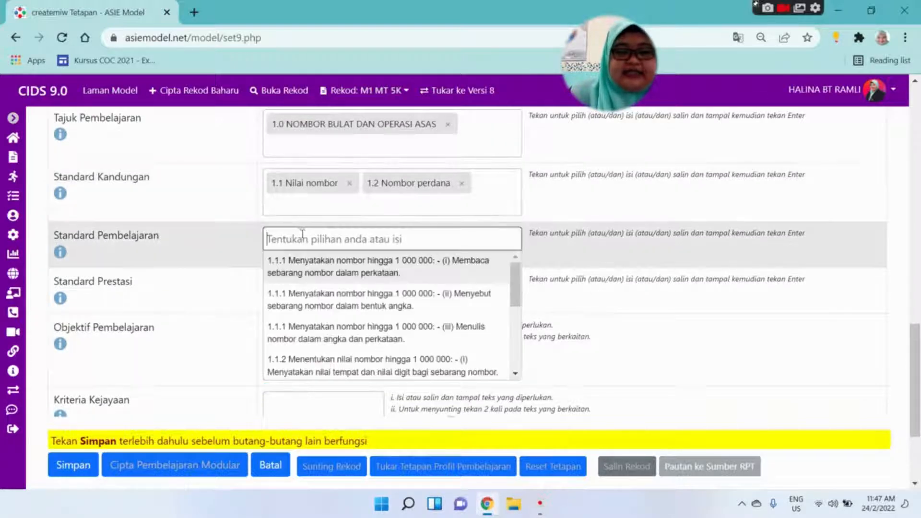
click(432, 275)
click(352, 278)
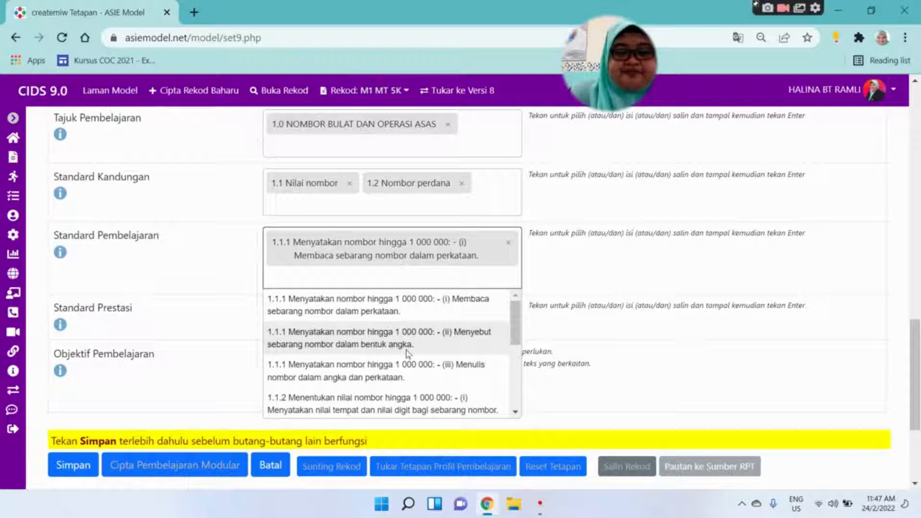
click(382, 341)
click(337, 310)
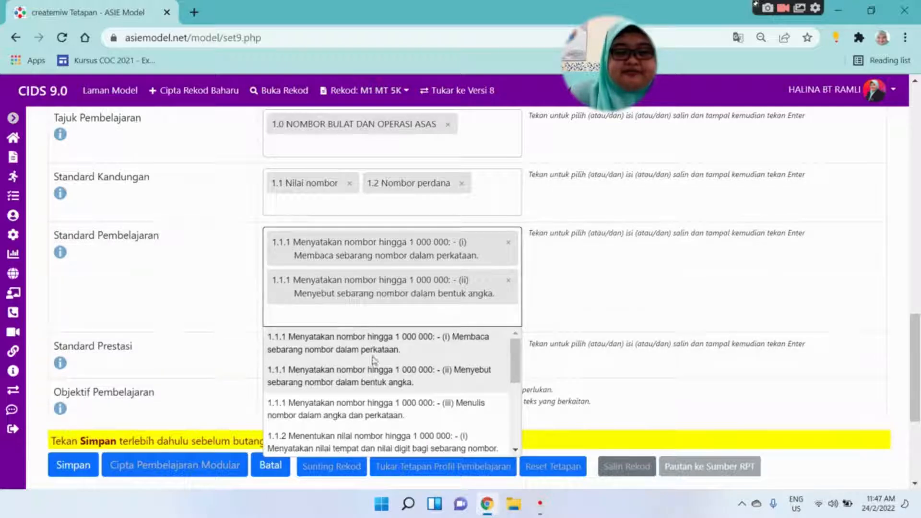
click(352, 404)
Add performance levels 1 (Membaca ayat matematik) and 2 (Mengenal pasti nombor perdana) to Standard Prestasi.
scroll(417, 297, down, 2)
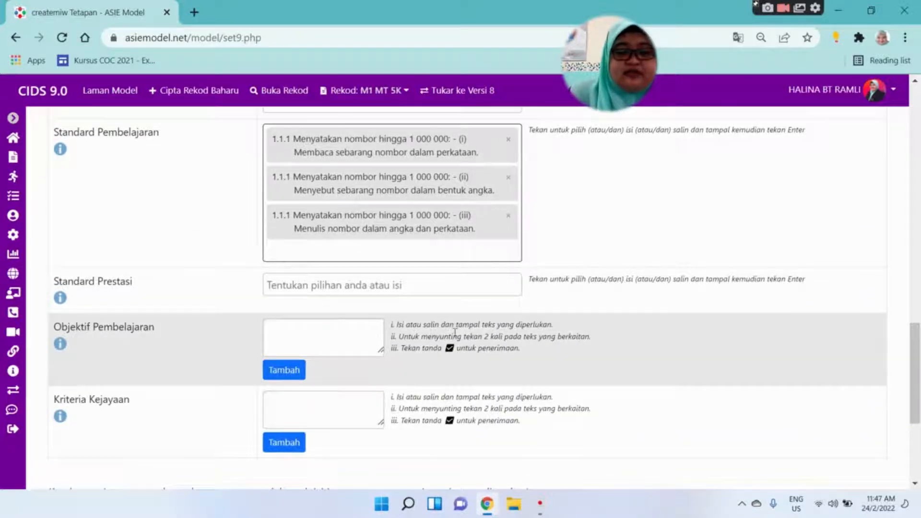
click(417, 295)
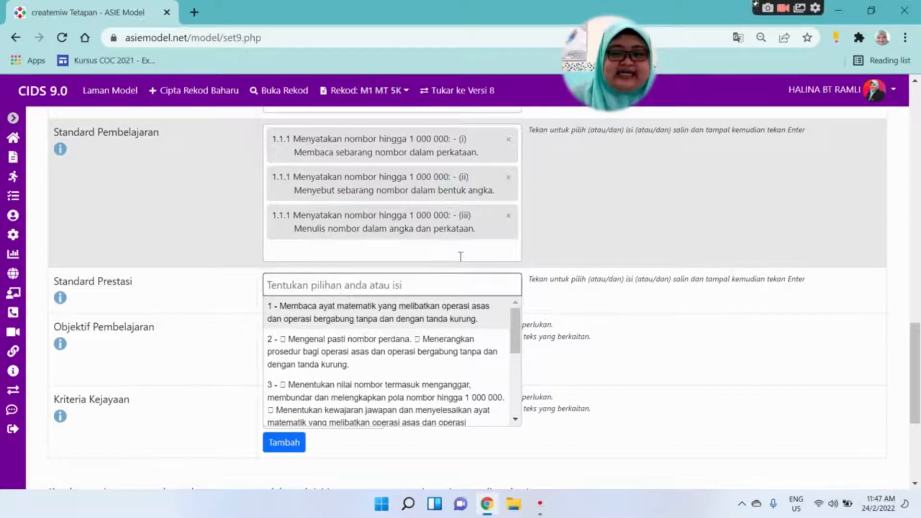
click(461, 257)
click(460, 257)
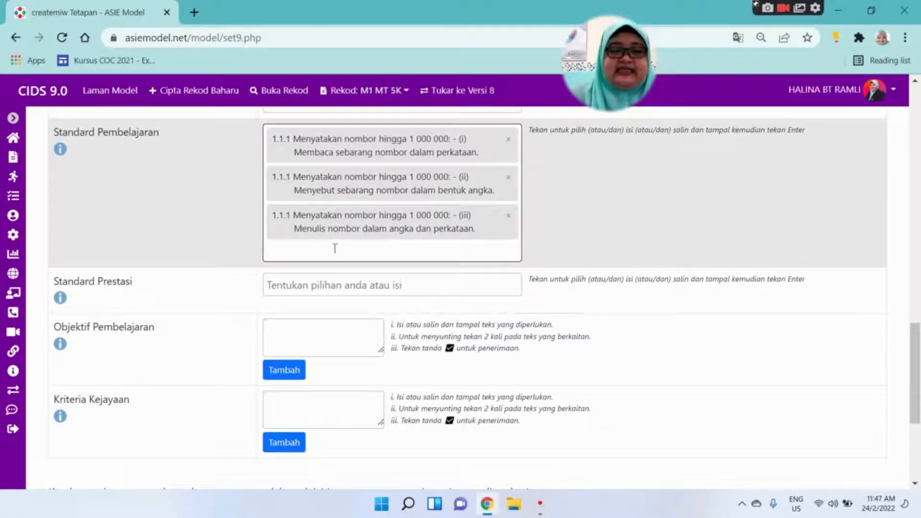
click(325, 286)
click(330, 323)
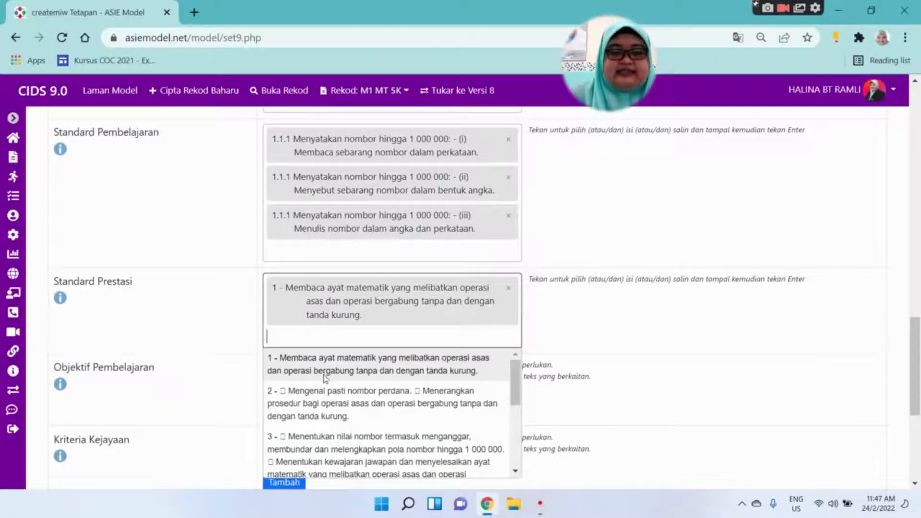
click(323, 391)
click(305, 418)
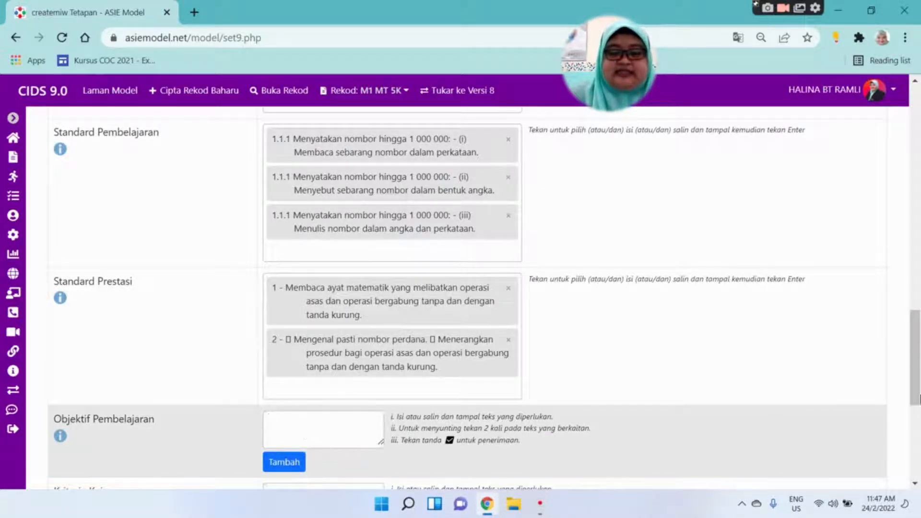
Add the entry "Pada akhir PdPc, murid 5 Kreatif dapat:" to Objektif Pembelajaran.
scroll(918, 372, down, 3)
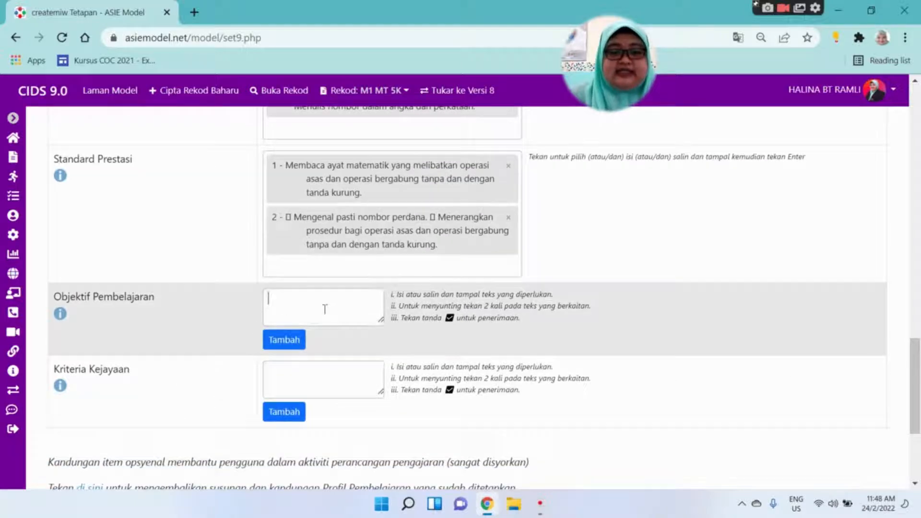
text(Pada)
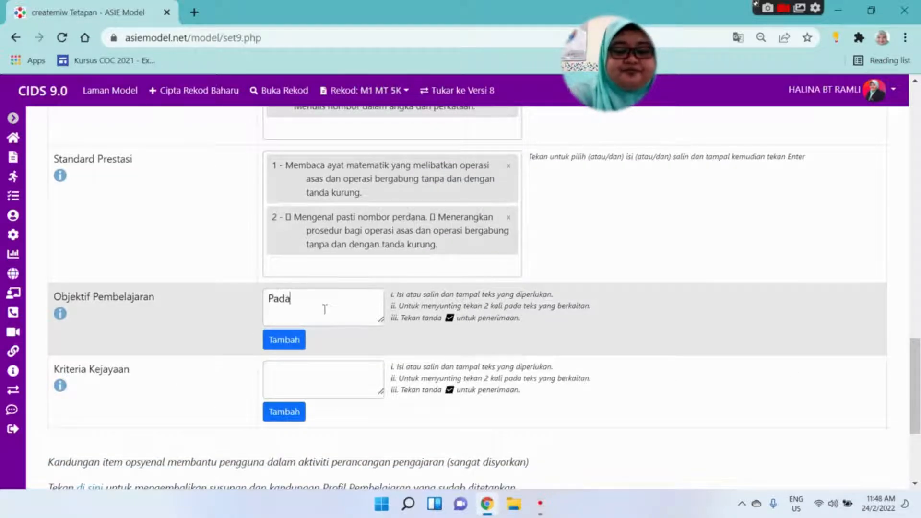
text( akhir P)
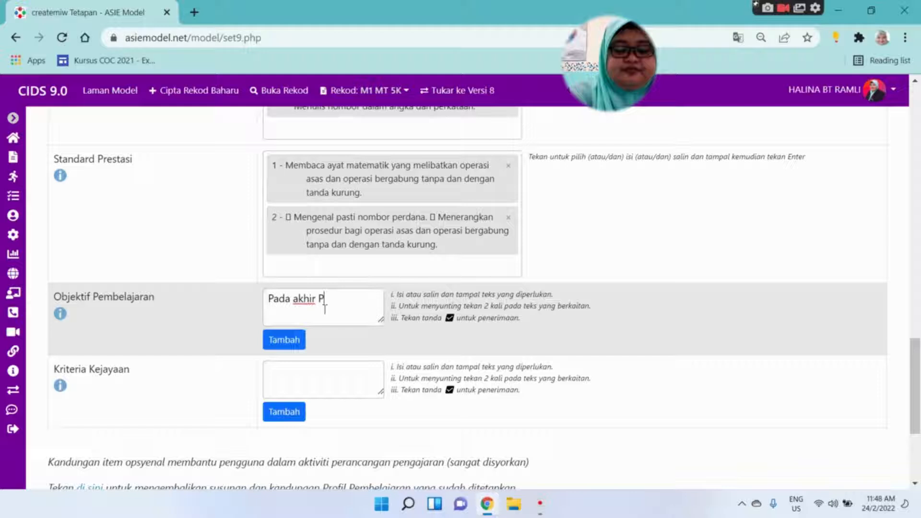
text(dPc)
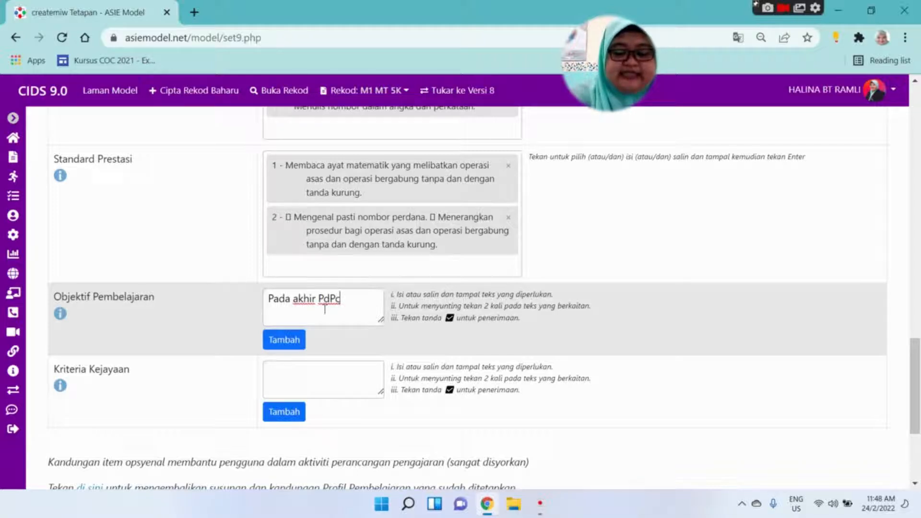
text(, )
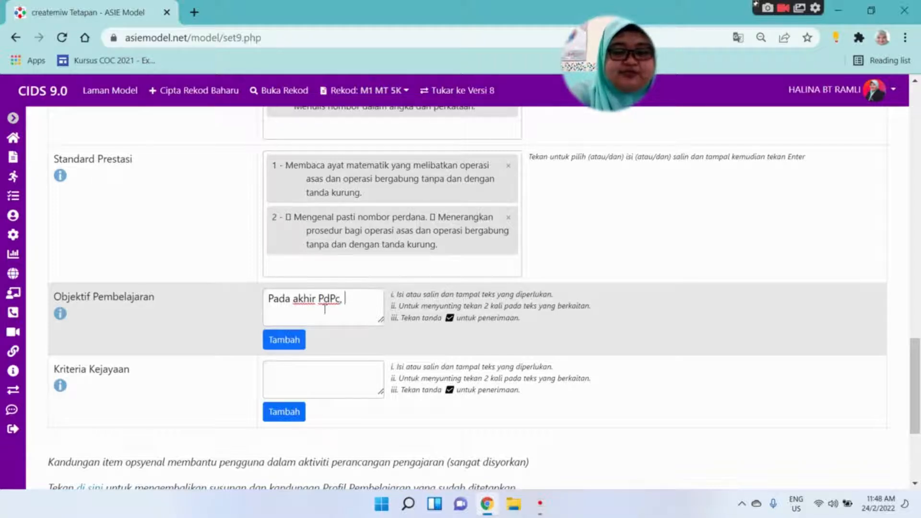
text(murid )
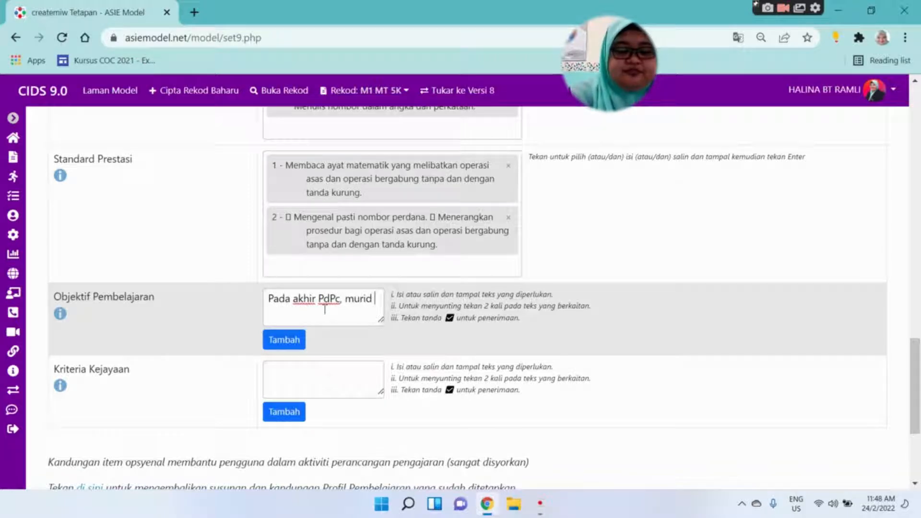
text(5 K)
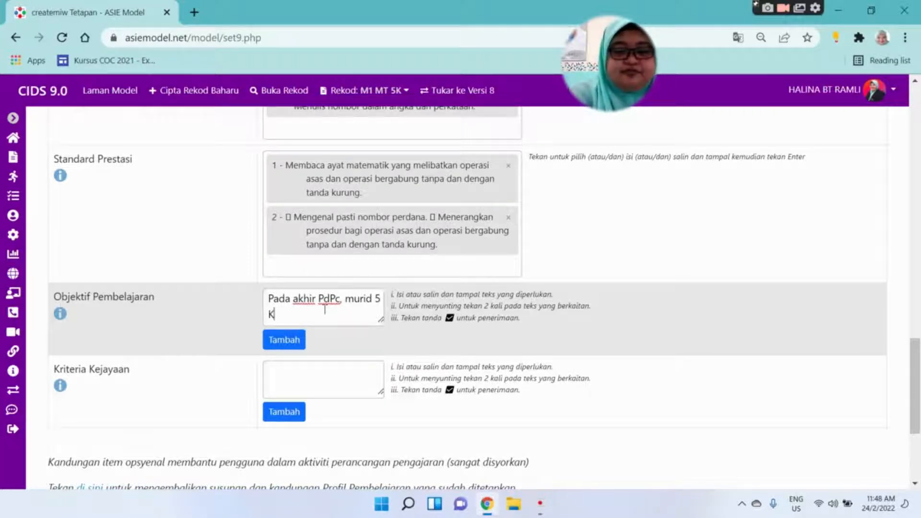
text(rea)
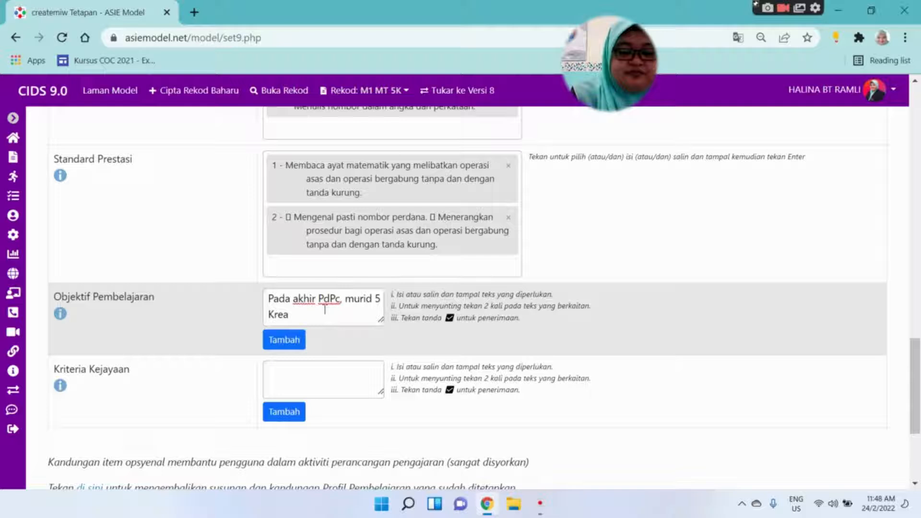
text(tif dapau)
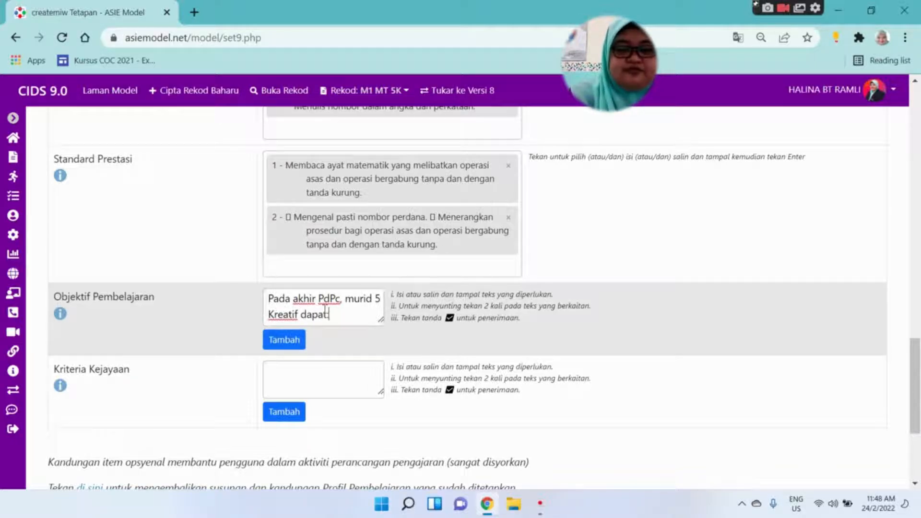
text(:)
key(Return)
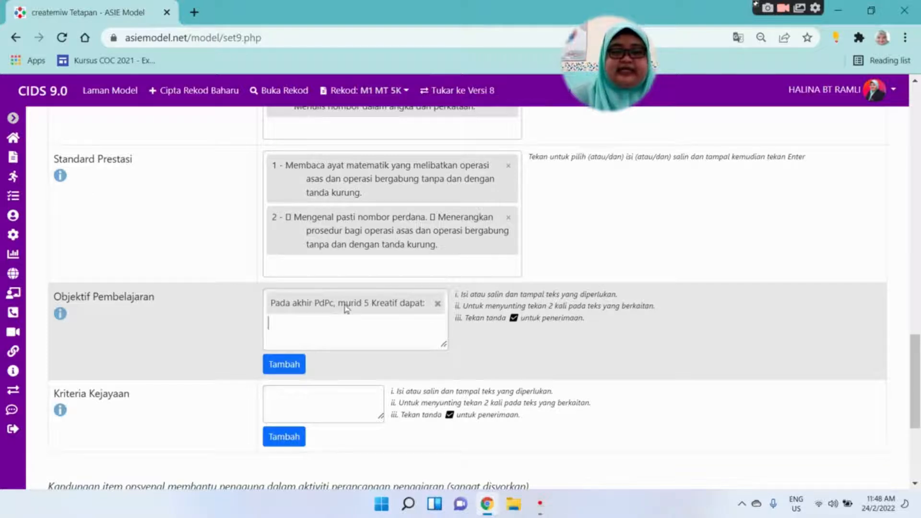
Edit the Objektif Pembelajaran entry to add a blank line and the list markers a) and b) on separate lines, and accept it.
double_click(347, 308)
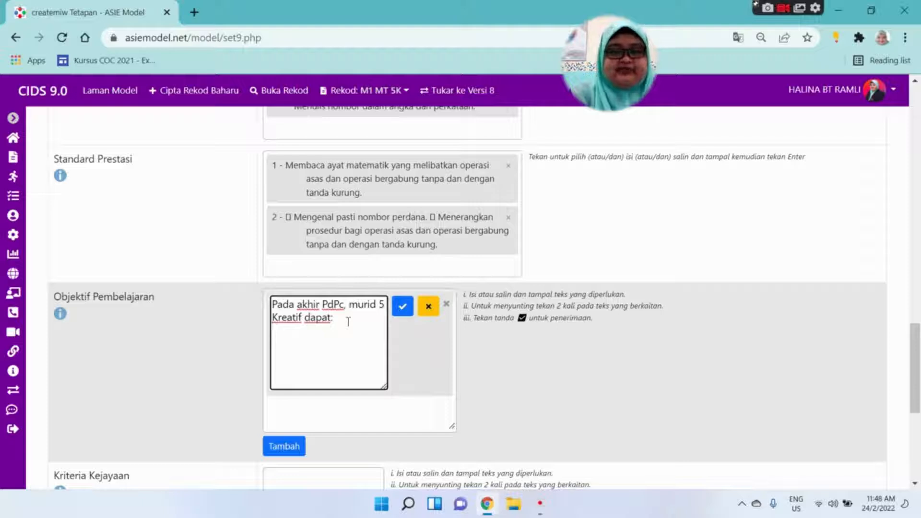
key(Return)
text(a)
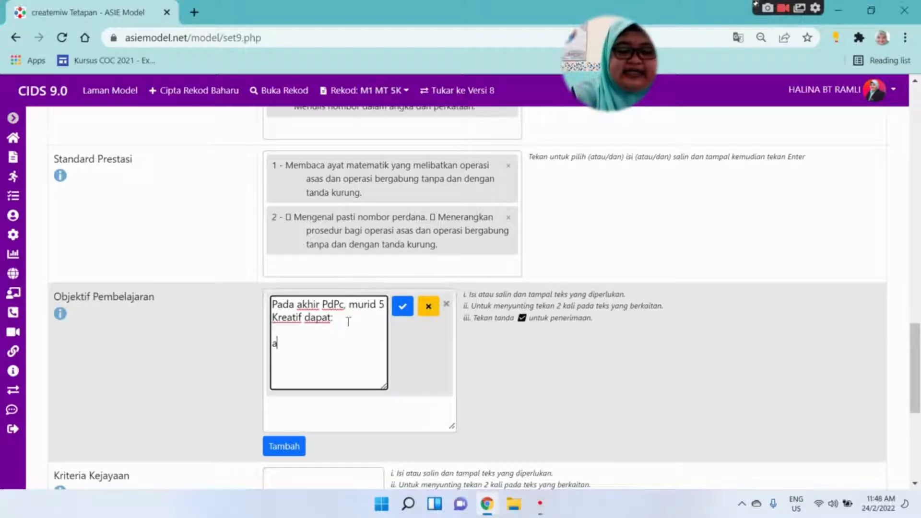
text())
key(Return)
text(b)
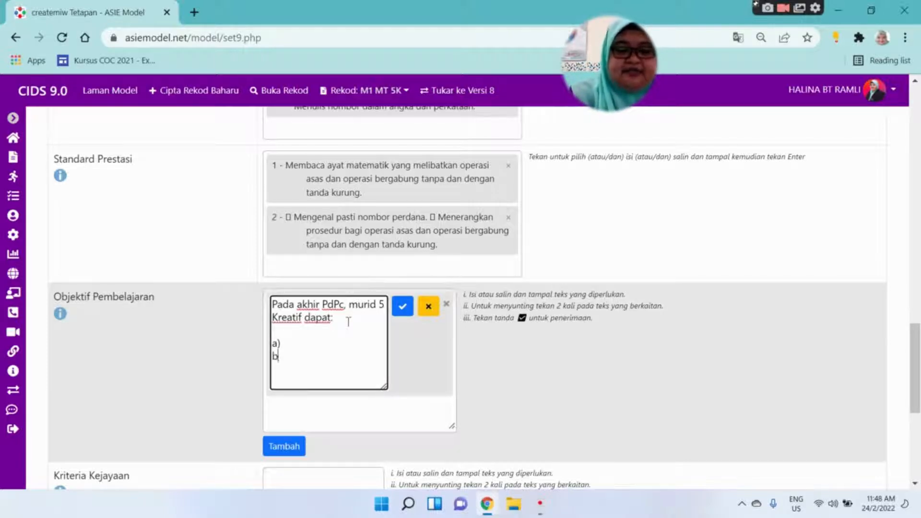
click(406, 311)
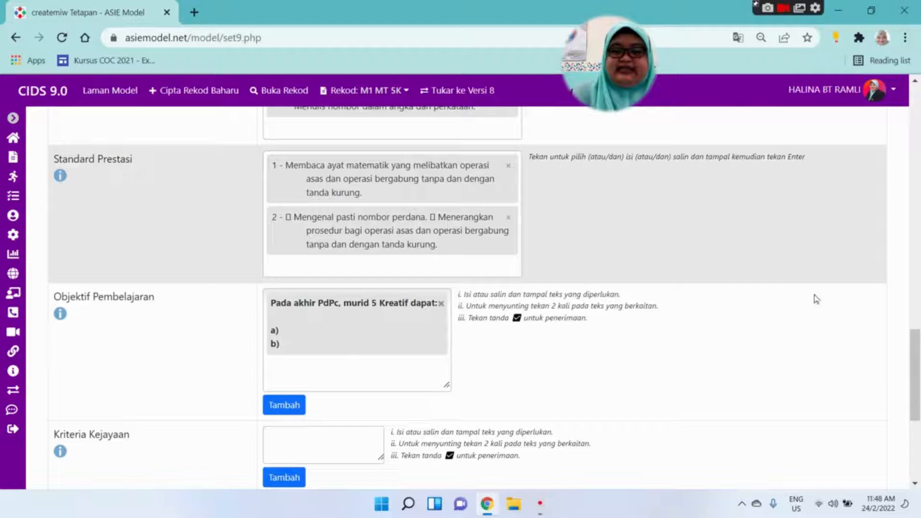
Add the entry "Pada akhir PdPc, murid 5 Kreatif boleh:" to Kriteria Kejayaan.
scroll(919, 384, down, 1)
drag(920, 386, 920, 392)
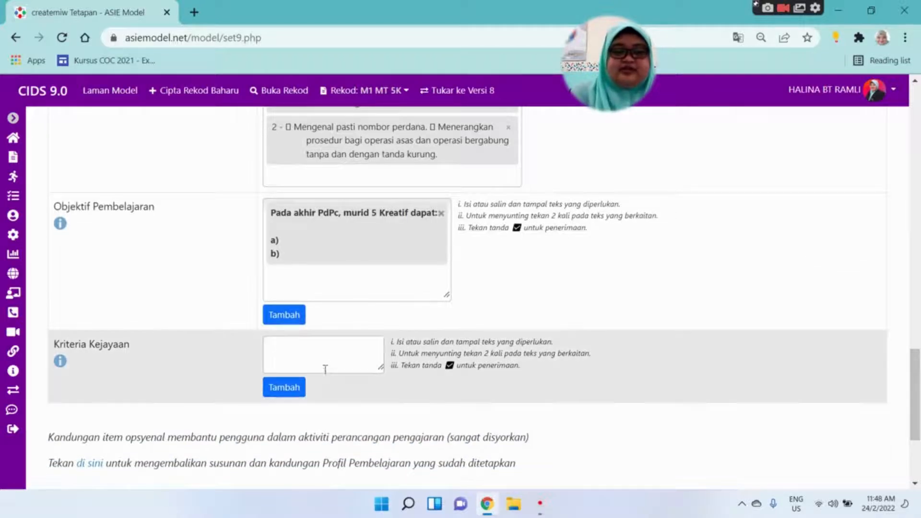
click(322, 360)
text(P)
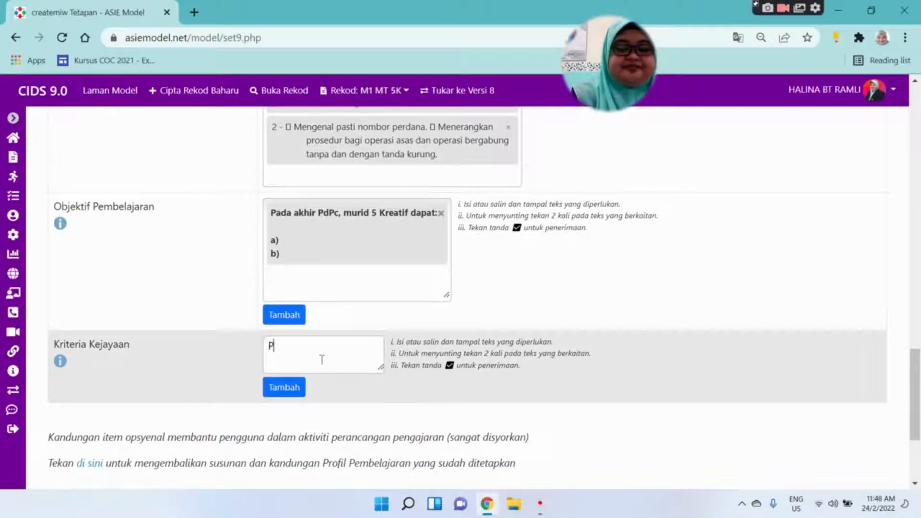
text(ada akhor)
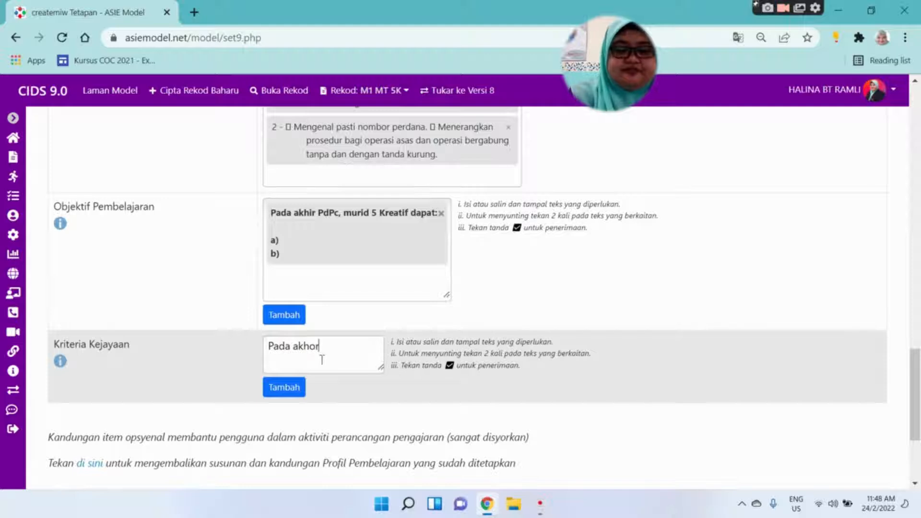
key(BackSpace)
key(BackSpace)
text(ir PdPc)
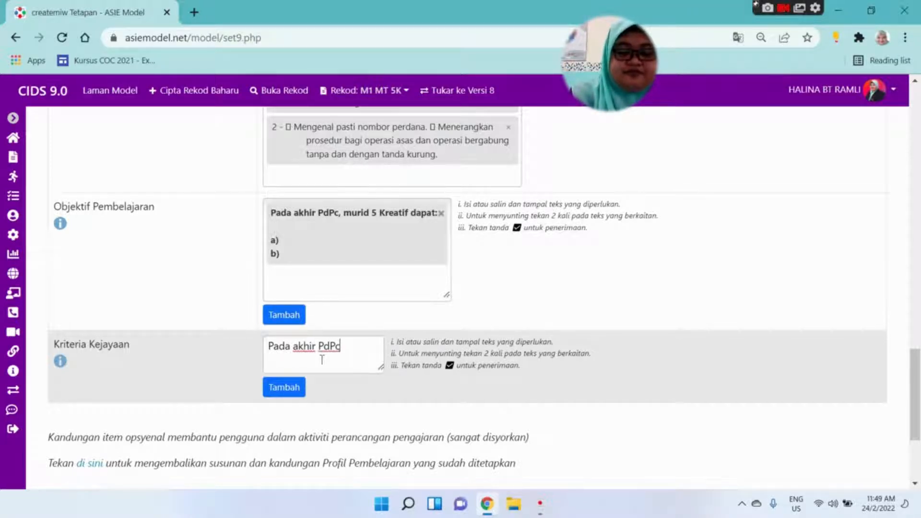
text(, murid )
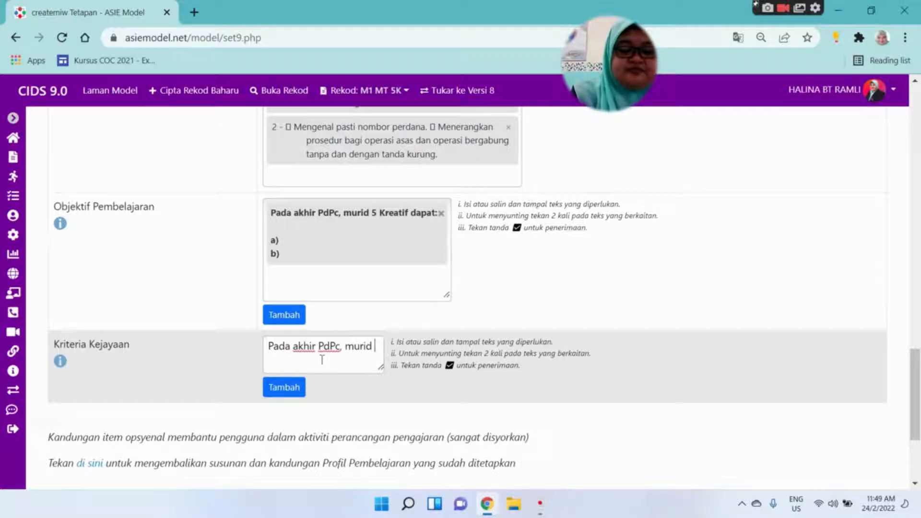
text(5 Kreati)
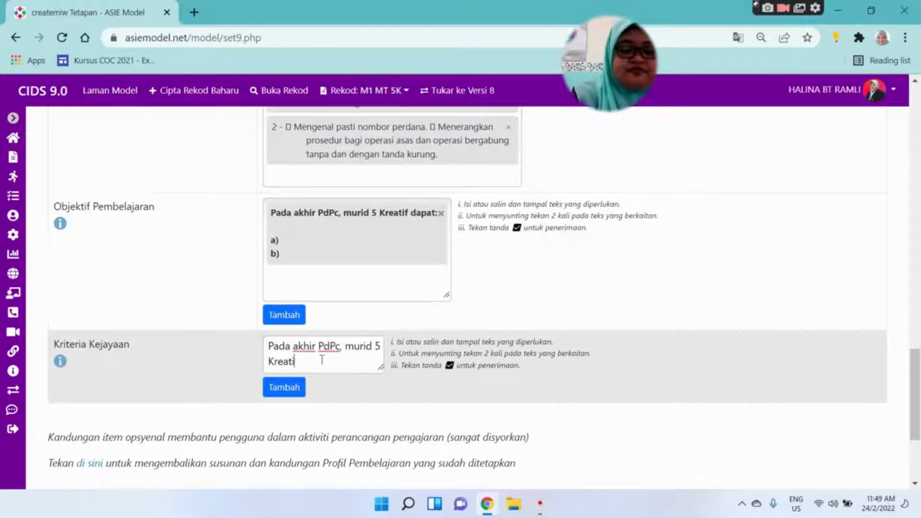
text(f boelh)
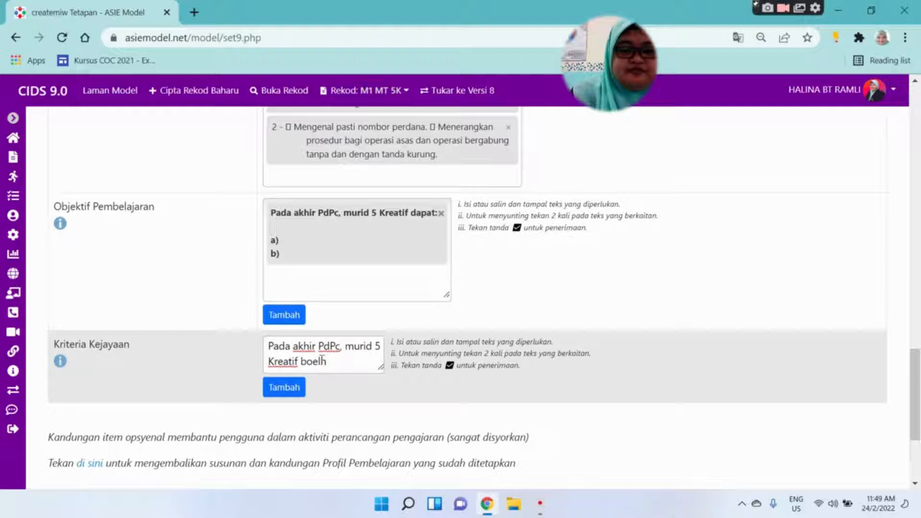
key(BackSpace)
key(BackSpace)
key(BackSpace)
text(leh)
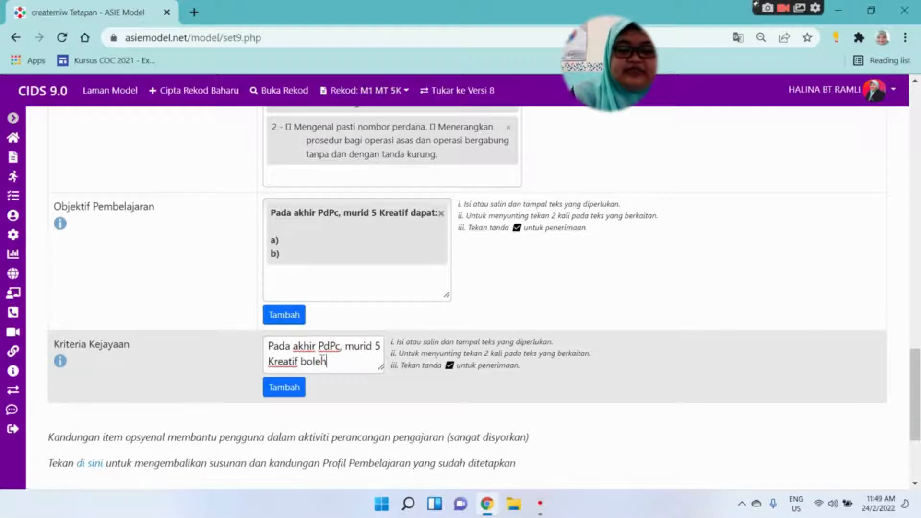
text(:)
key(Return)
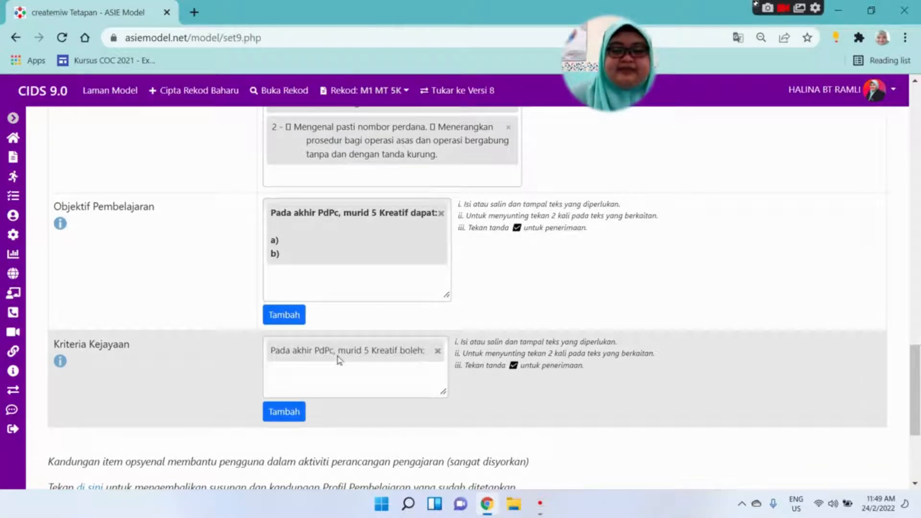
Edit the Kriteria Kejayaan entry to add the list markers a) and b) on separate lines below its text, and accept it.
double_click(339, 356)
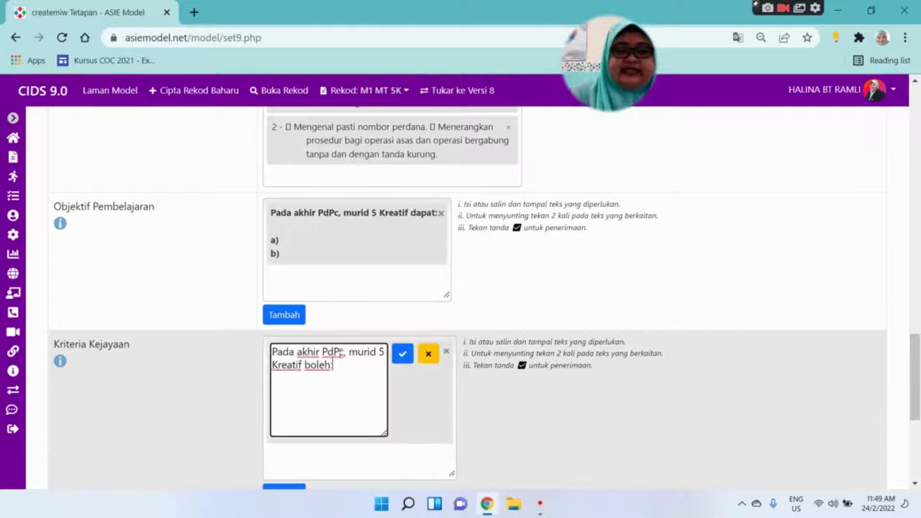
key(Return)
text(a))
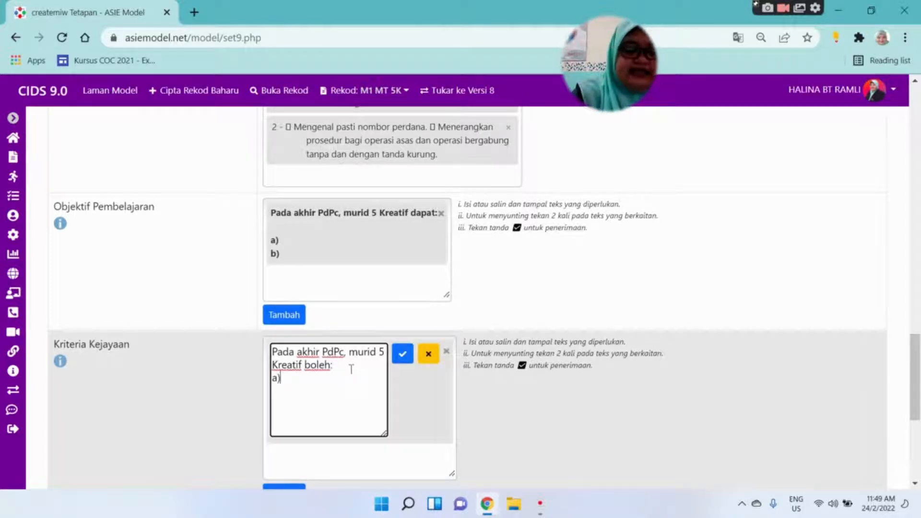
key(Return)
text(b))
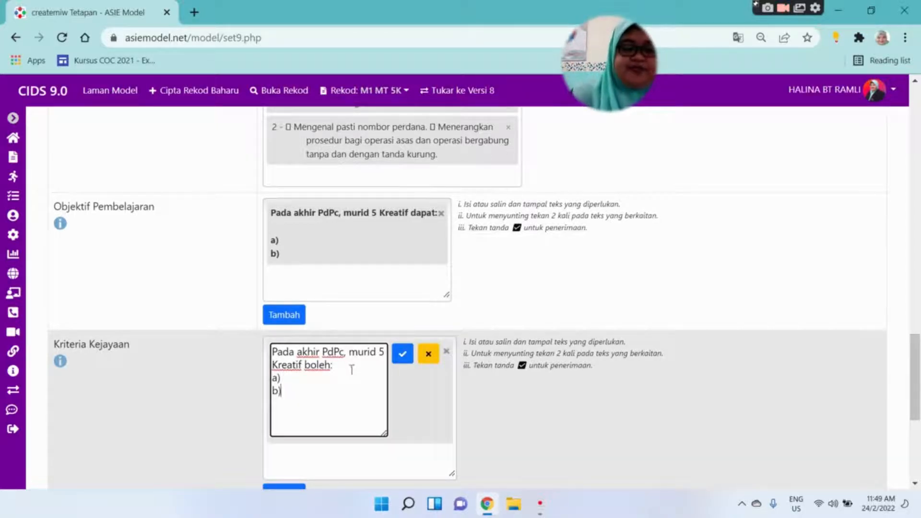
click(403, 354)
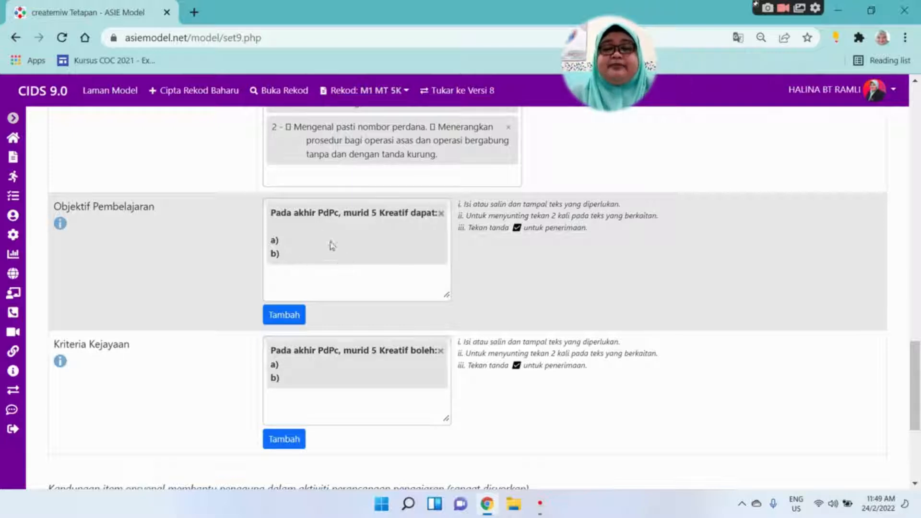
Add a second entry "Pada akhir PdPc, murid 5 Kreatif dapat:" to Objektif Pembelajaran.
click(357, 292)
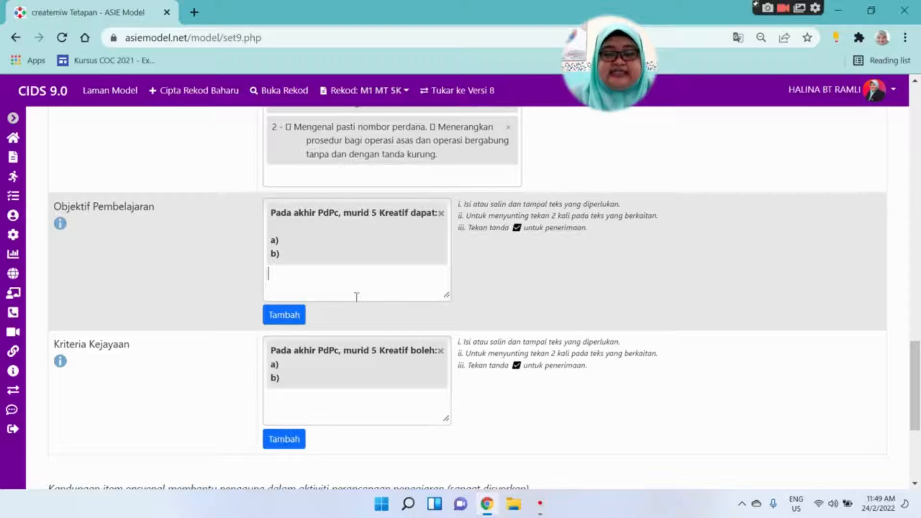
text(Pad)
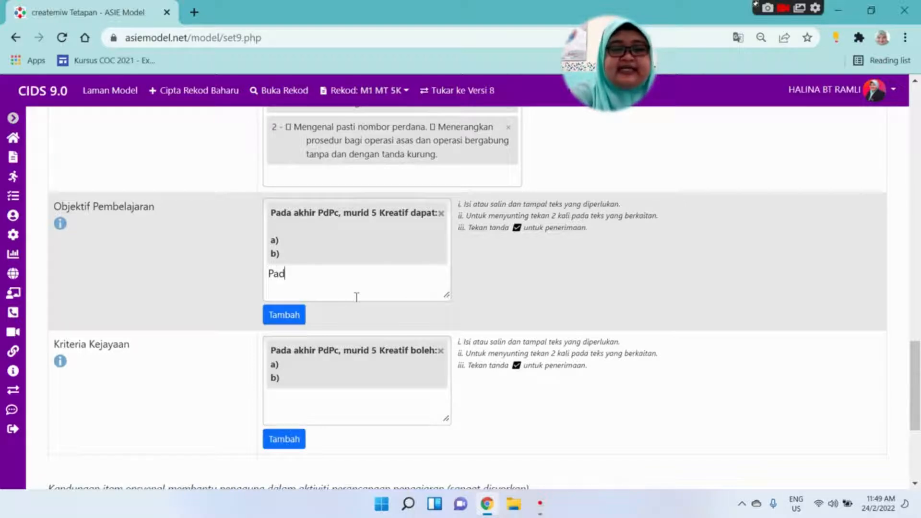
text(a akh)
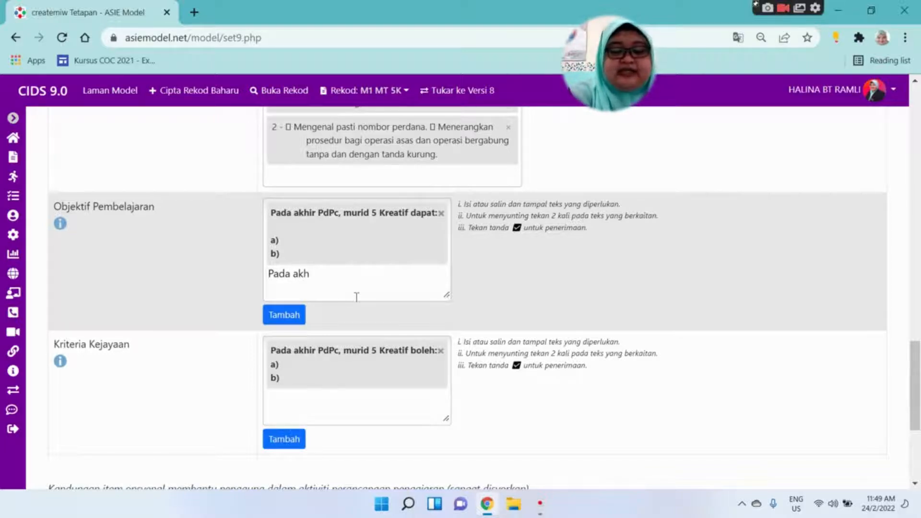
text(ir P)
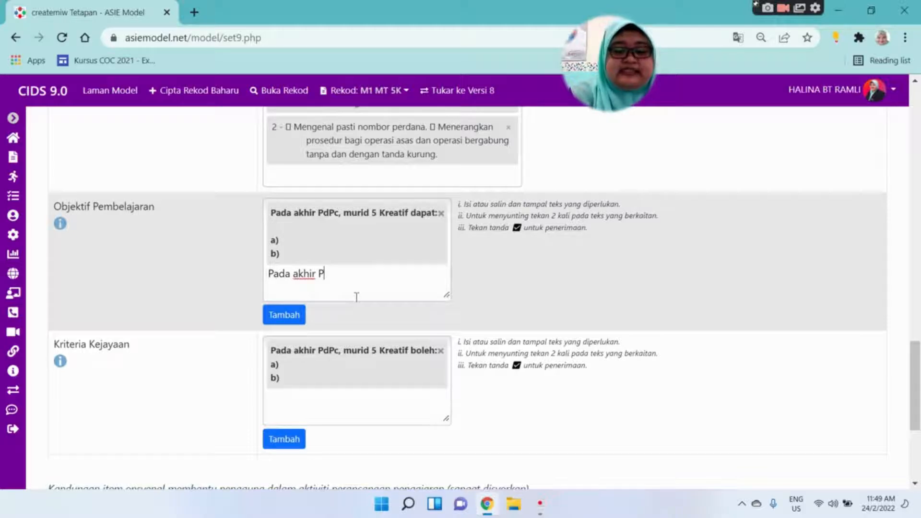
text(dPc)
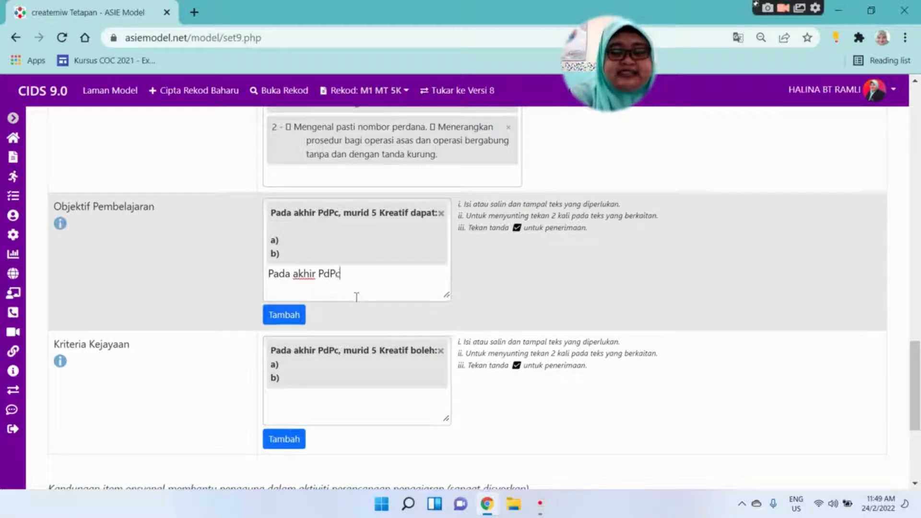
text(, murid )
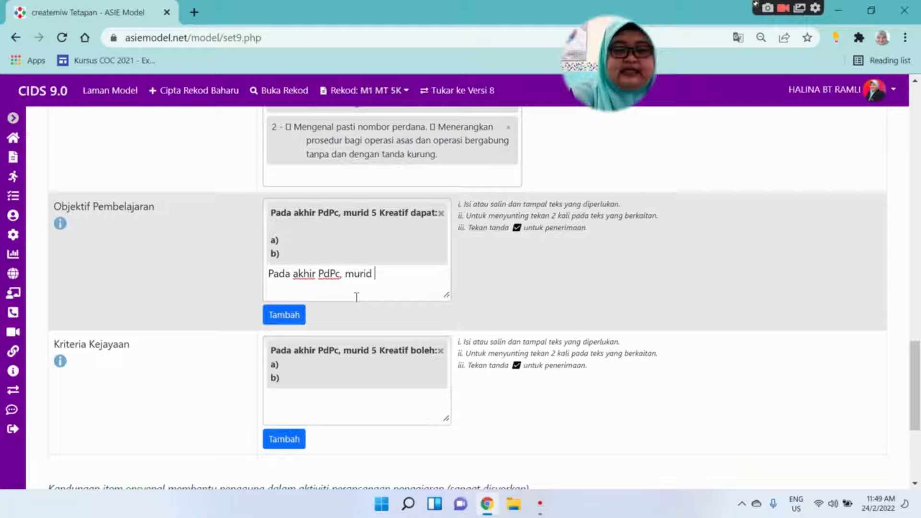
text(5 Kre)
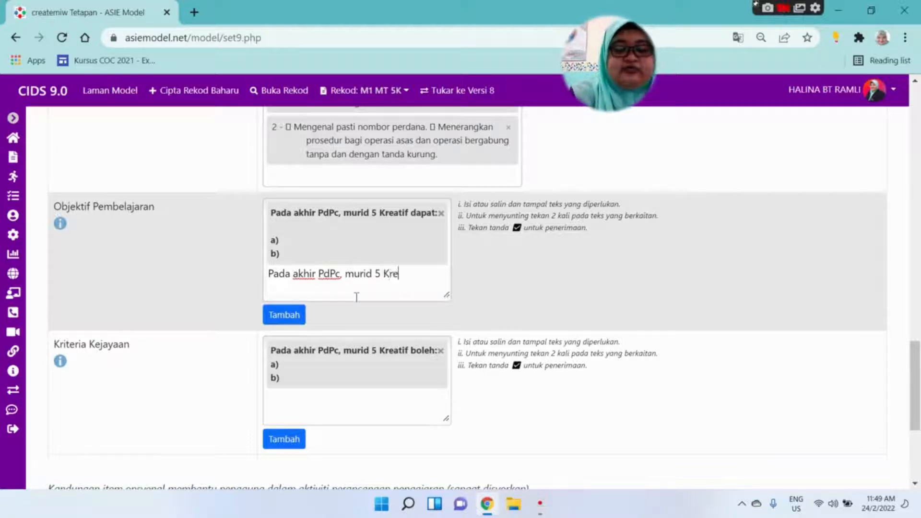
text(atif d)
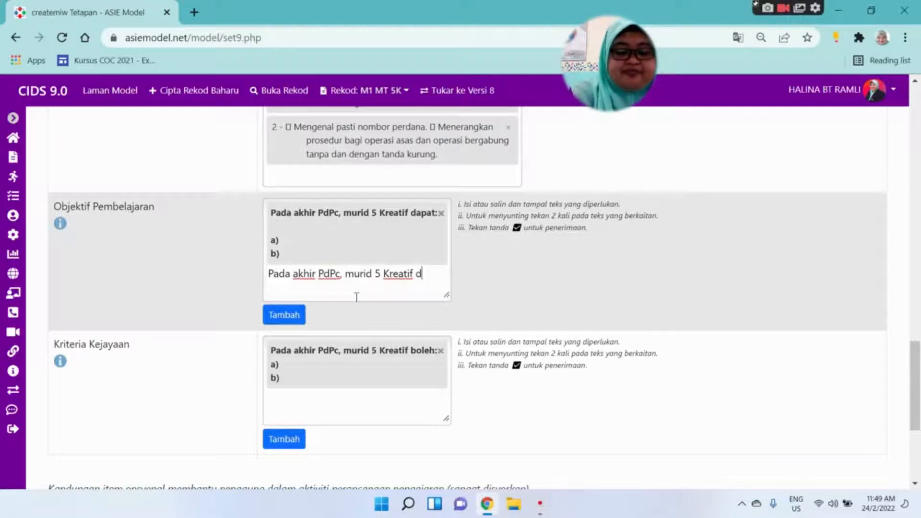
text(apat:)
key(Return)
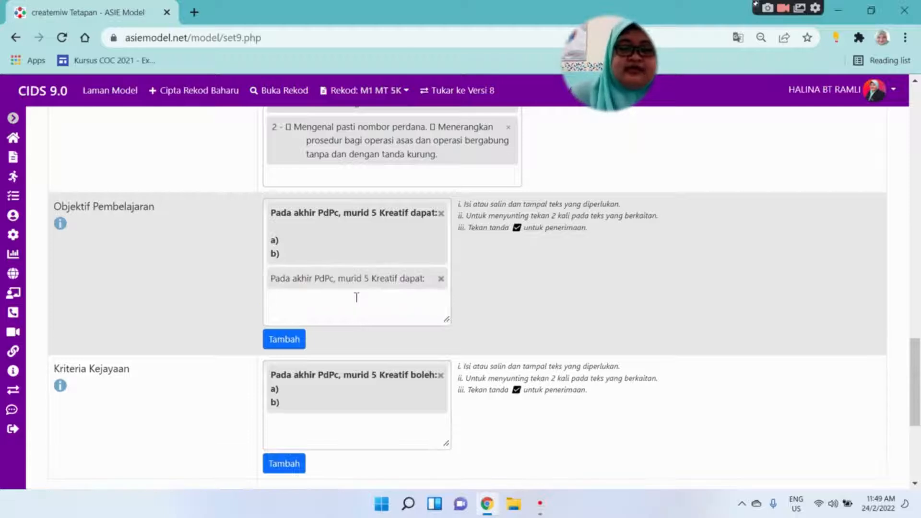
Edit the second Objektif Pembelajaran entry to add the list markers a) and b) on separate lines below its text, and accept it.
double_click(366, 280)
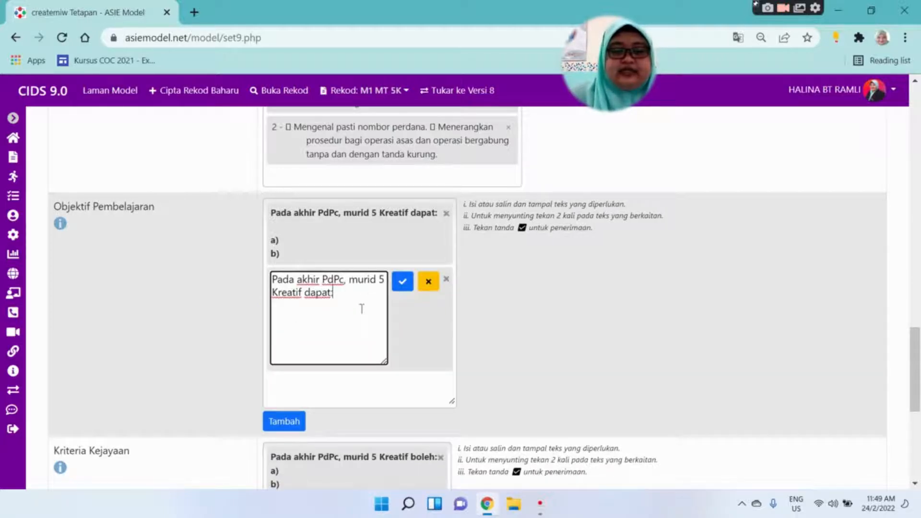
key(Return)
text(a)
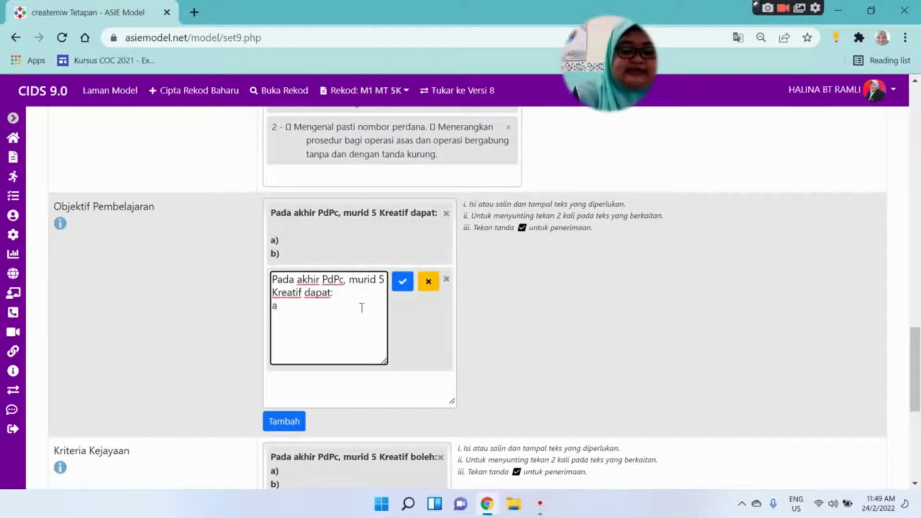
text() b)
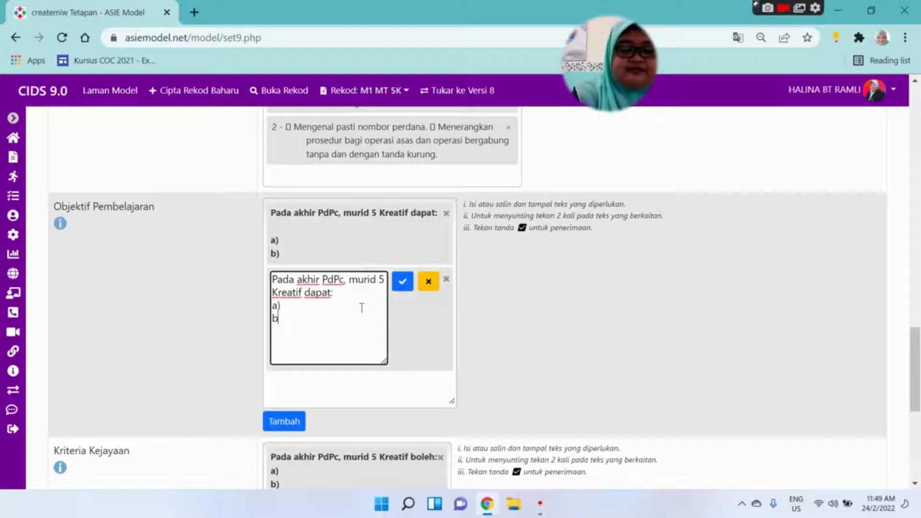
click(402, 281)
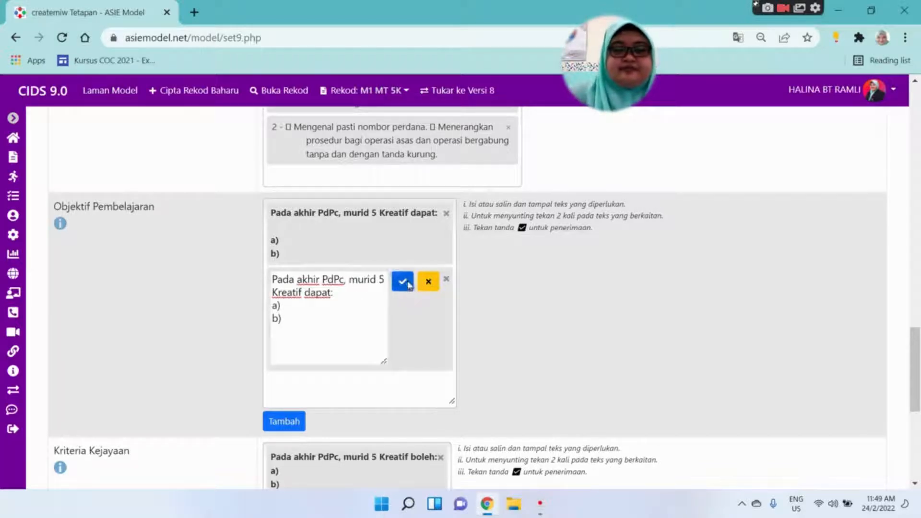
click(281, 368)
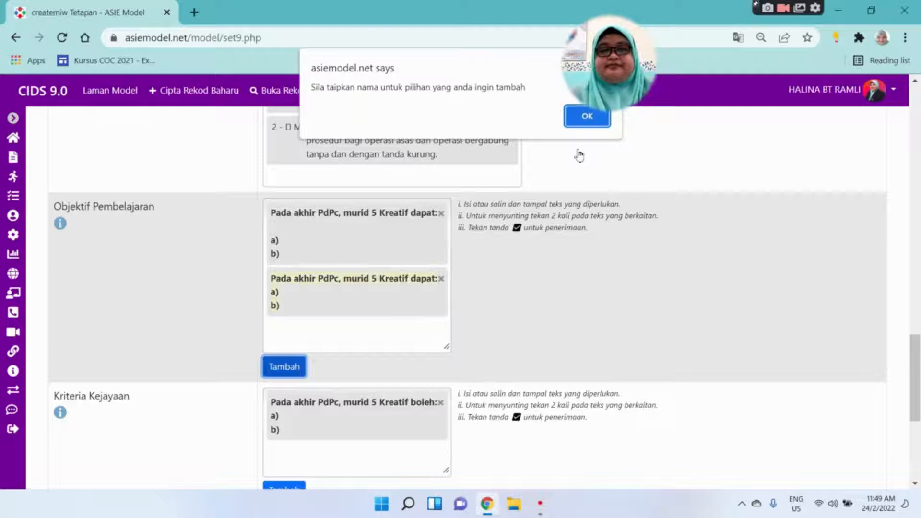
click(577, 126)
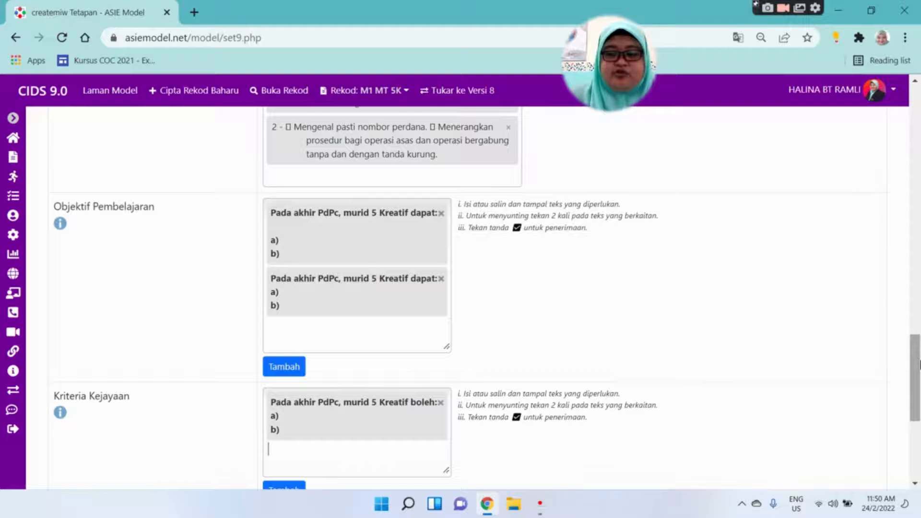
Save the Profil Pembelajaran content of the record and continue to the next aspect, Profil Pelajar.
drag(919, 368, 919, 423)
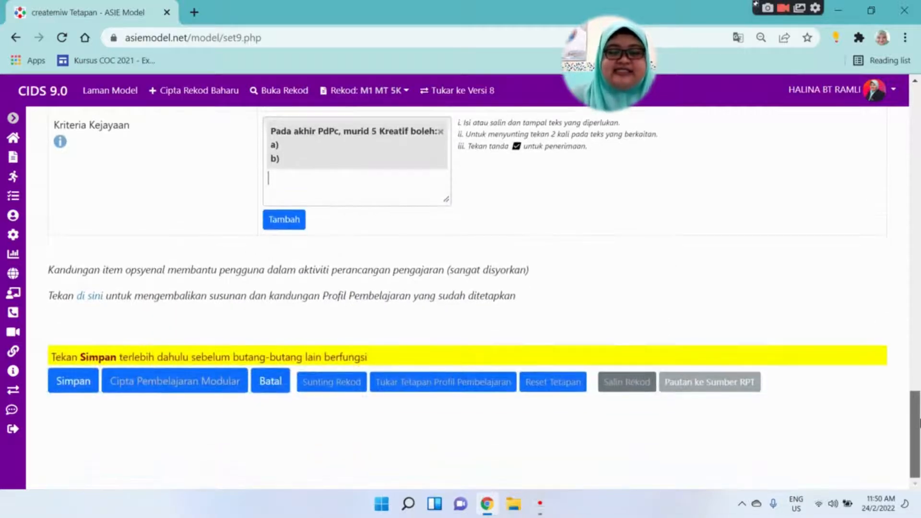
click(364, 91)
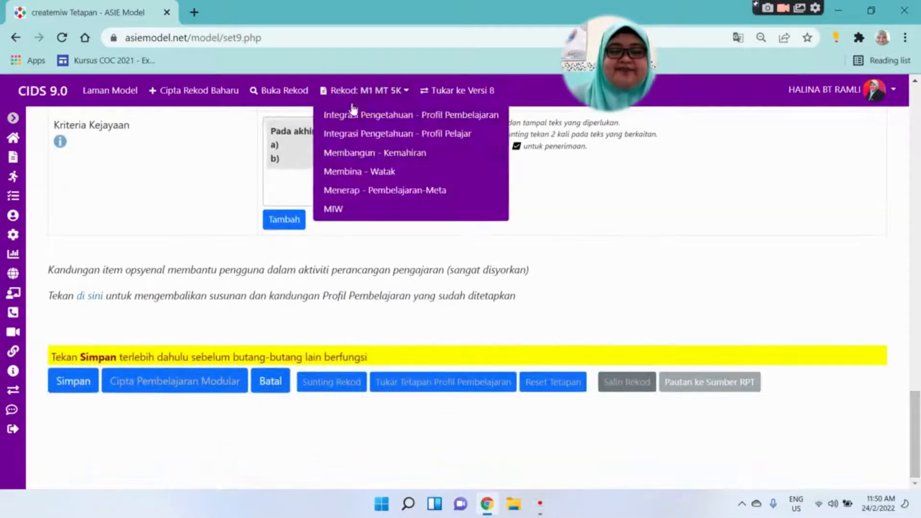
click(73, 384)
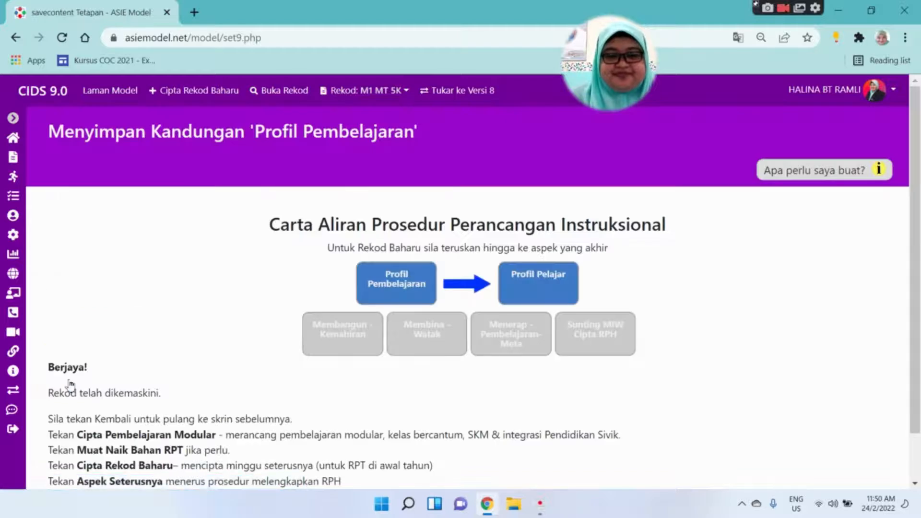
scroll(773, 361, down, 2)
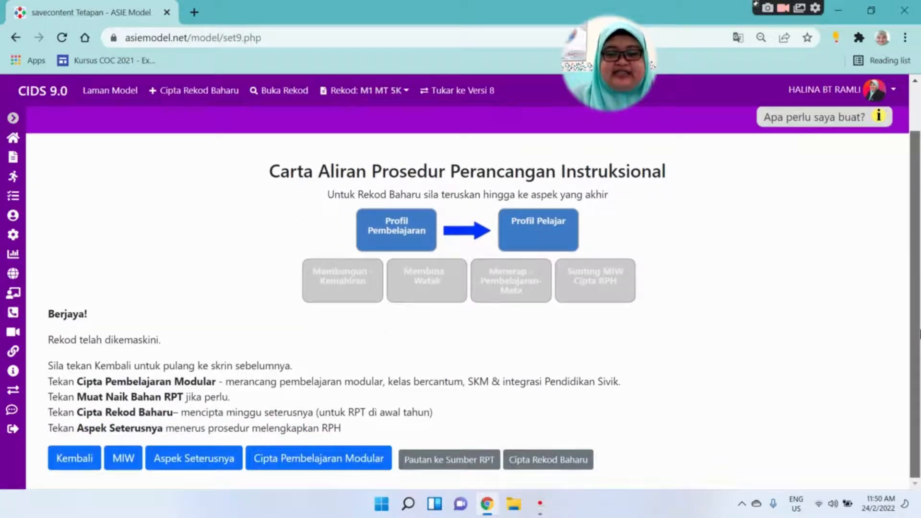
click(192, 463)
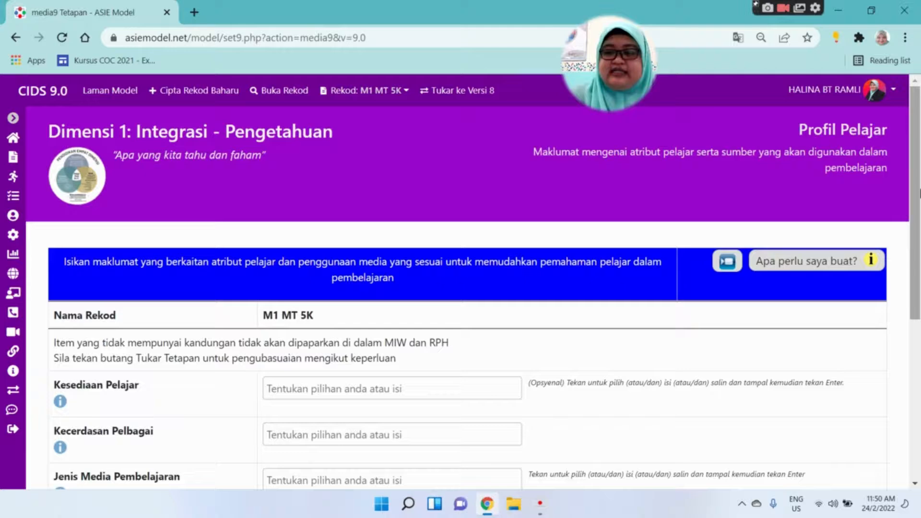
Set Kesediaan Pelajar to "Pelajar telah didedahkan topik ini terdahulu".
scroll(302, 156, down, 4)
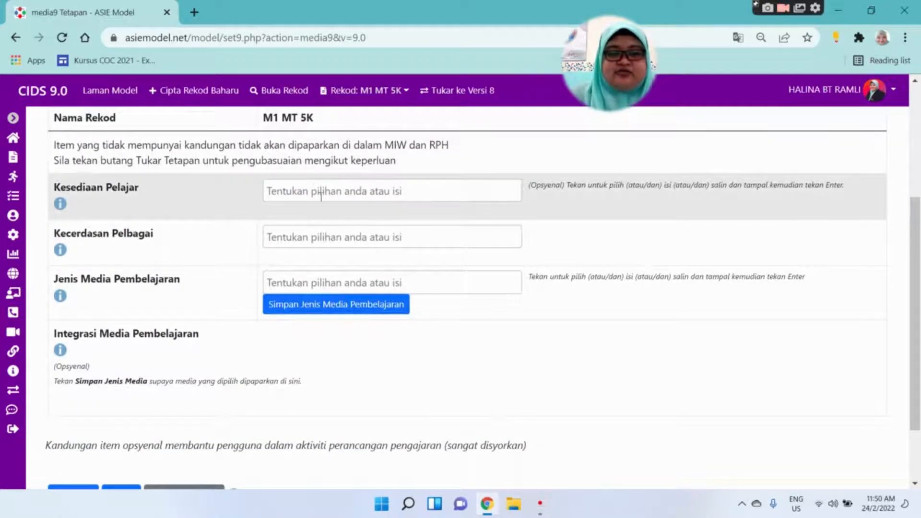
click(321, 192)
click(330, 232)
click(320, 249)
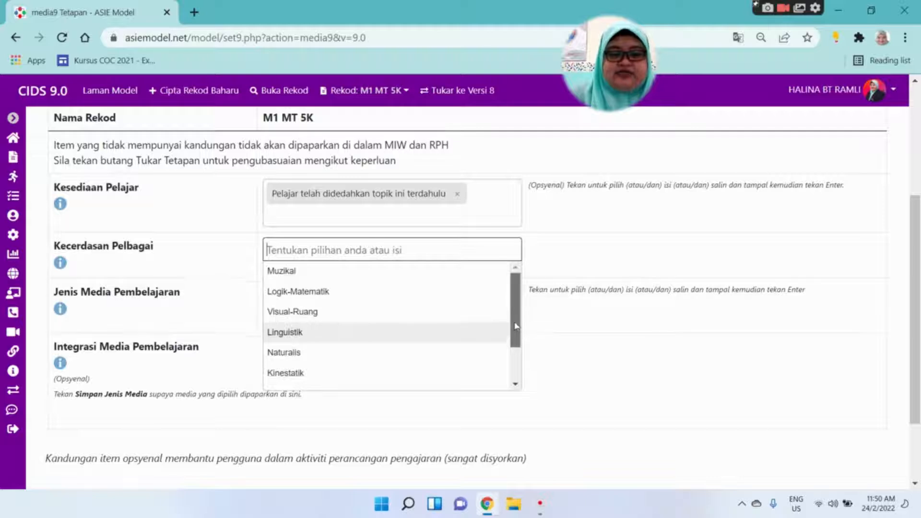
scroll(521, 345, down, 1)
scroll(471, 288, up, 1)
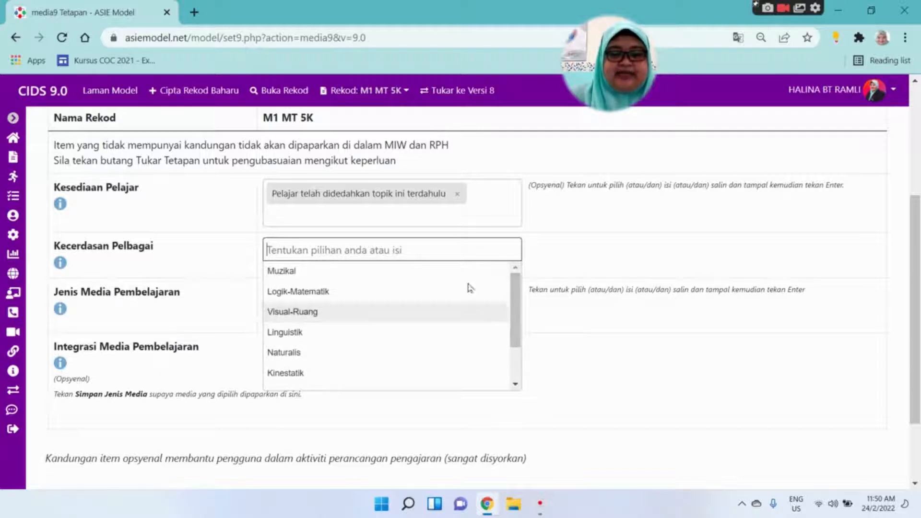
click(446, 251)
Choose Carta and kad imbasan as the Jenis Media Pembelajaran and save these media types.
click(442, 299)
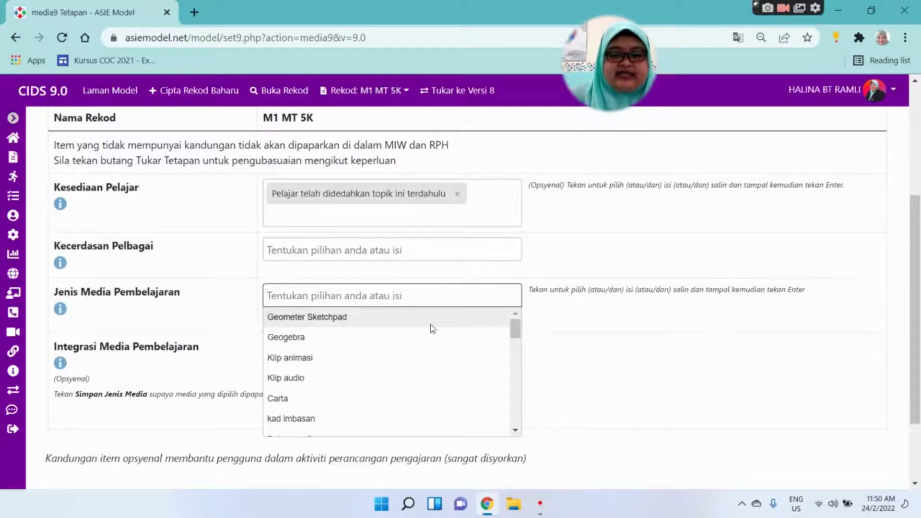
click(344, 402)
click(429, 303)
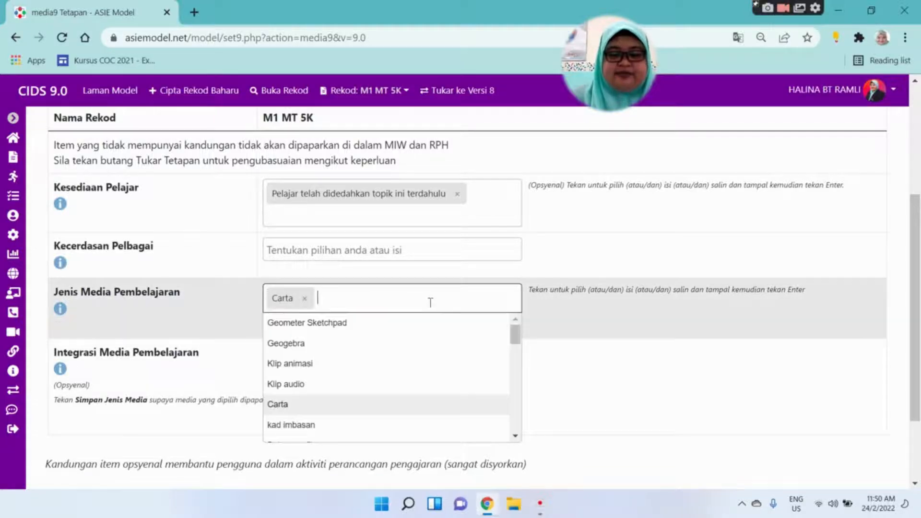
click(403, 434)
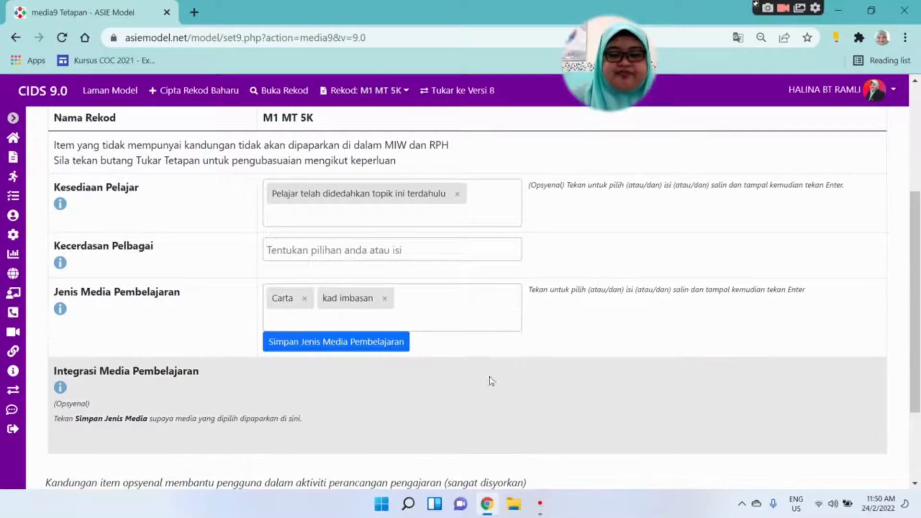
click(390, 344)
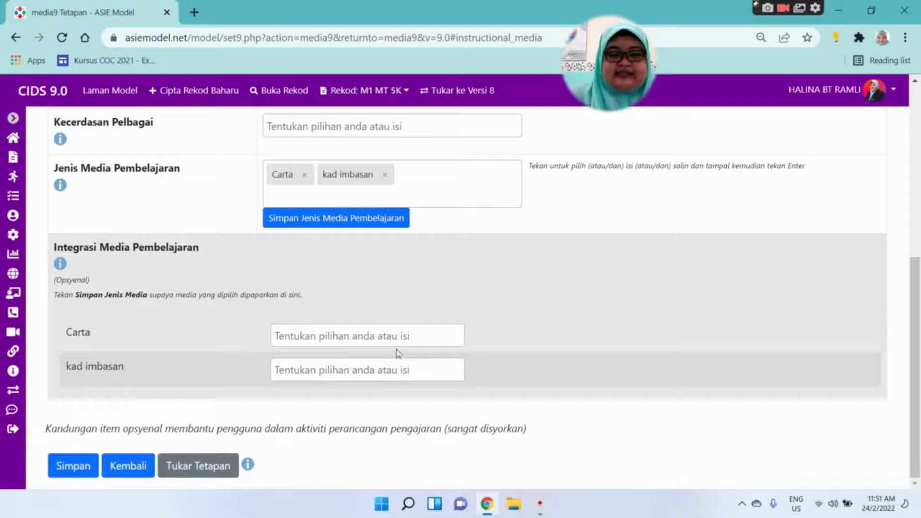
Under Integrasi Media Pembelajaran, set Carta to "Bahan untuk penyoalan" and kad imbasan to "Mendengar untuk menjawab soalan".
click(388, 339)
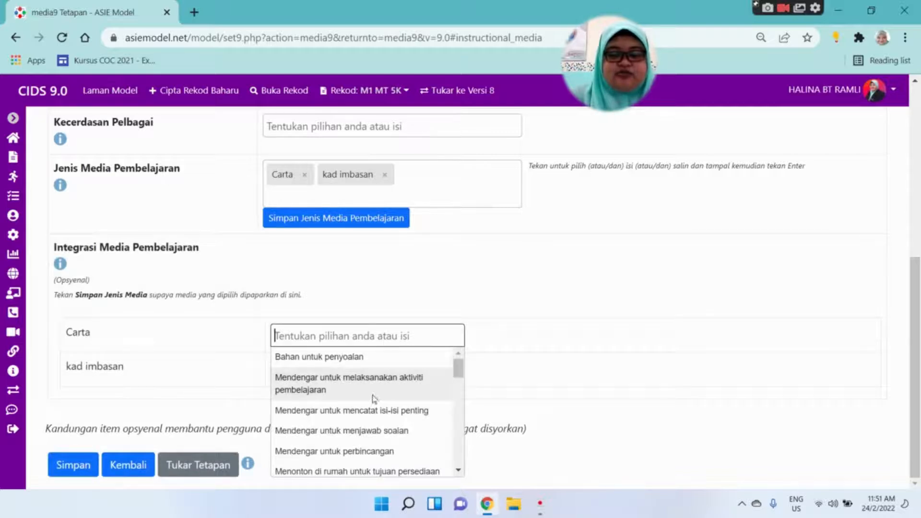
click(354, 359)
click(343, 394)
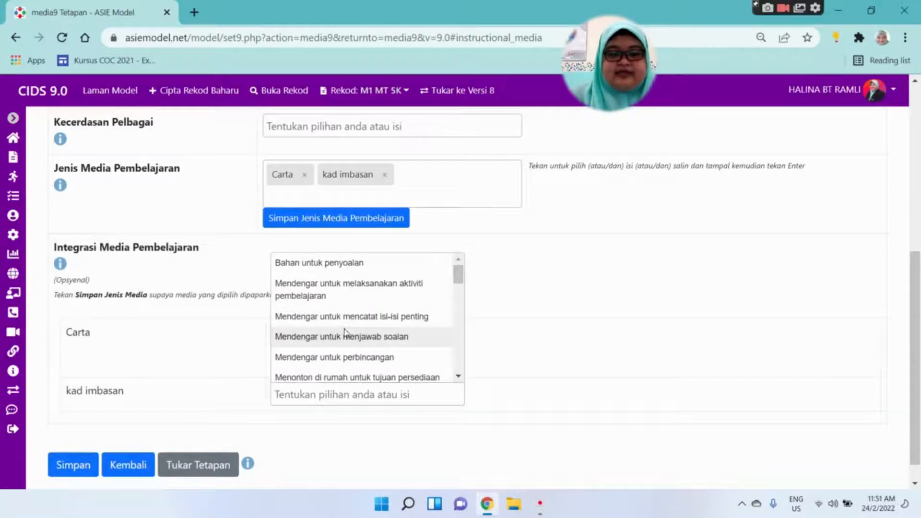
click(341, 336)
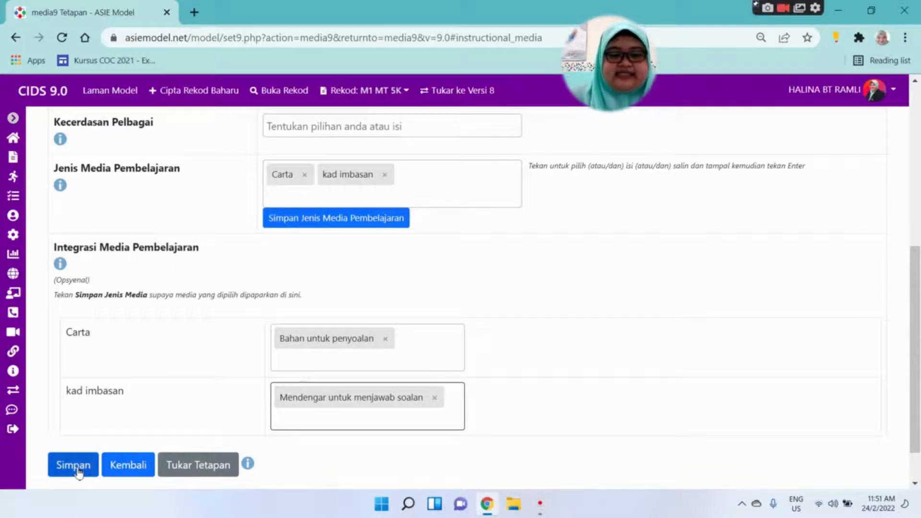
Save the Profil Pelajar content and continue to the next aspect, Membangun - Kemahiran.
click(79, 472)
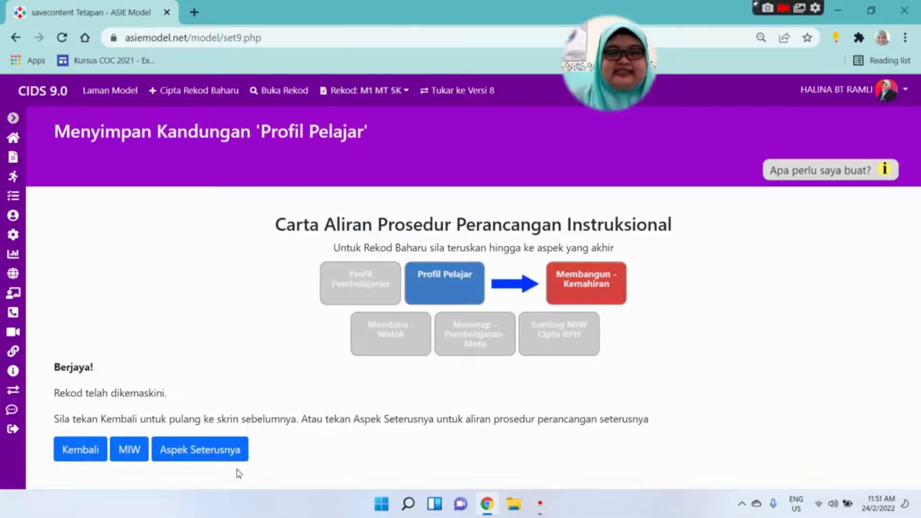
click(211, 461)
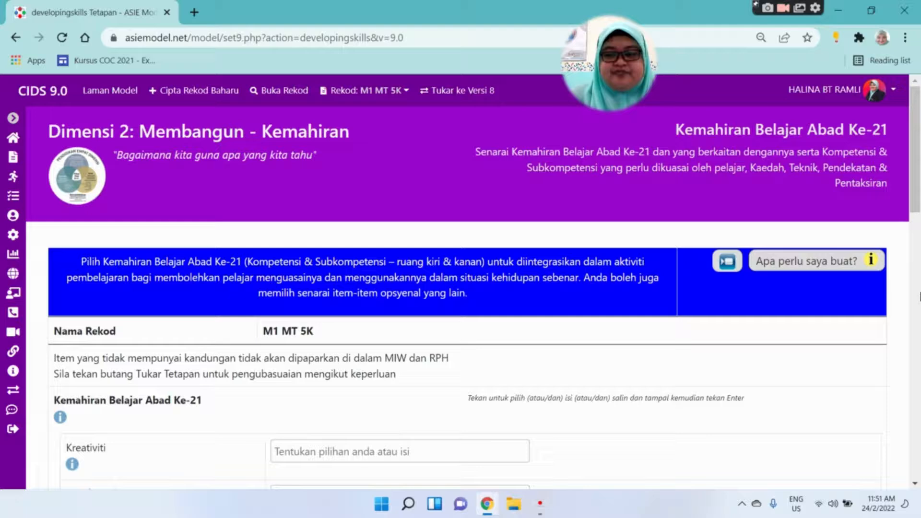
Set Kreativiti to "Memupuk citarasa dan estetika peribadi" and Pemikiran kritis to the CRI2 option, "Membuat pertimbangan terhadap perspektif lain".
scroll(919, 339, down, 5)
scroll(920, 339, down, 1)
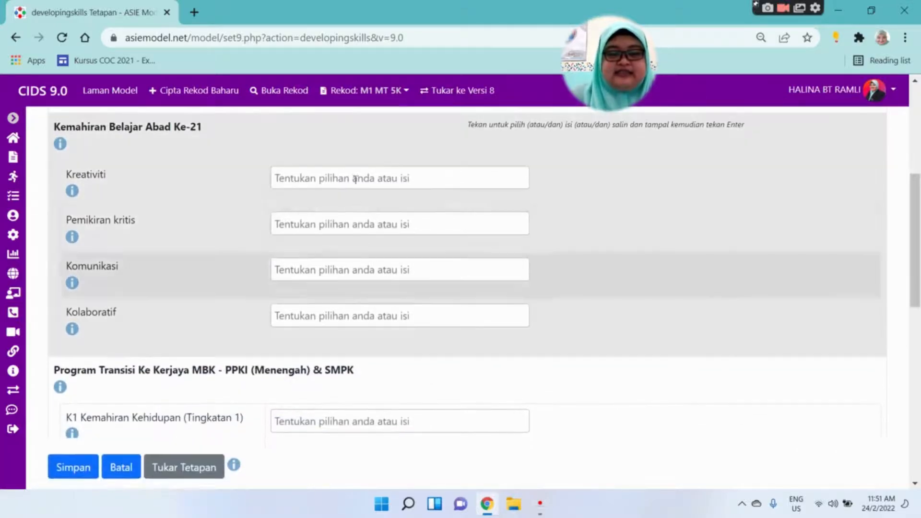
click(343, 177)
click(345, 230)
click(336, 242)
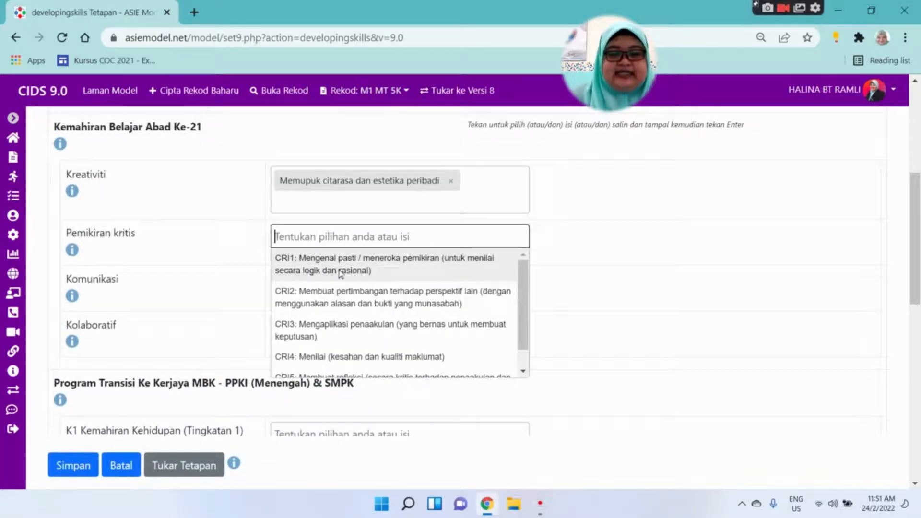
click(350, 303)
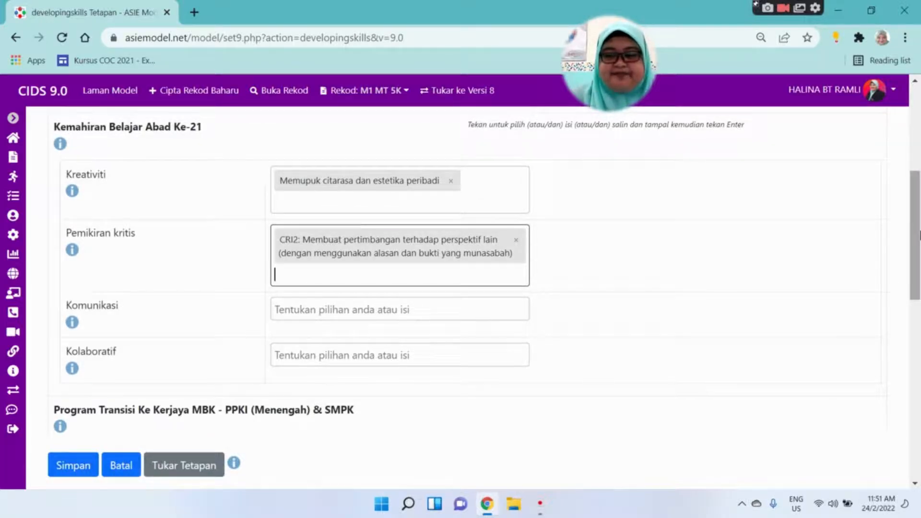
Save the Membangun - Kemahiran content and continue to the next aspect, Membina - Watak.
scroll(919, 322, down, 5)
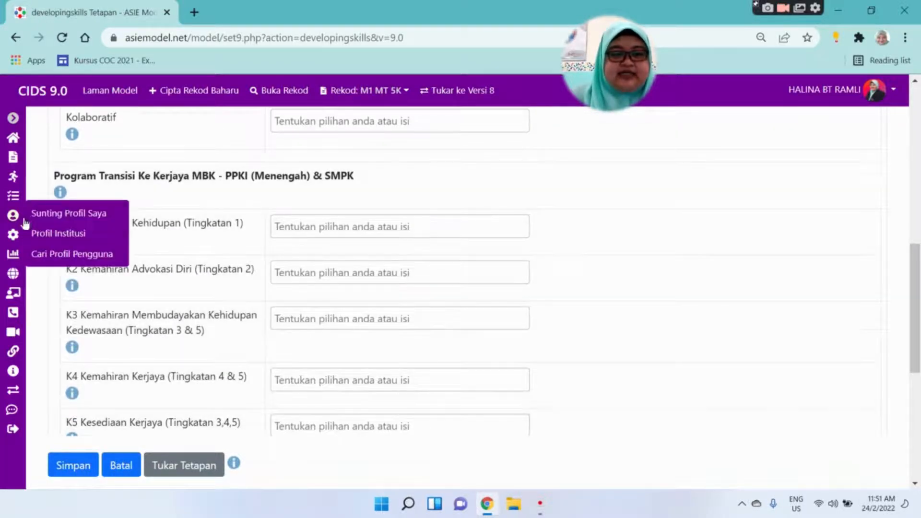
mouse_move(57, 194)
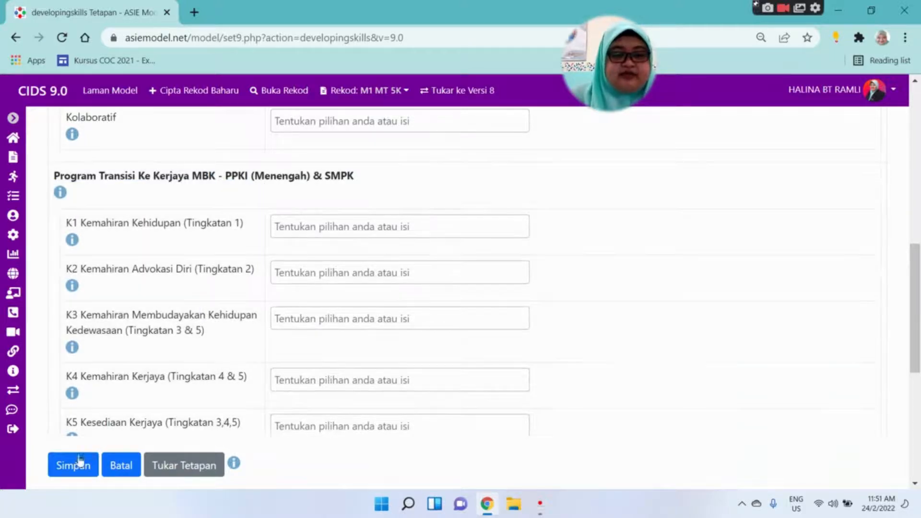
click(76, 466)
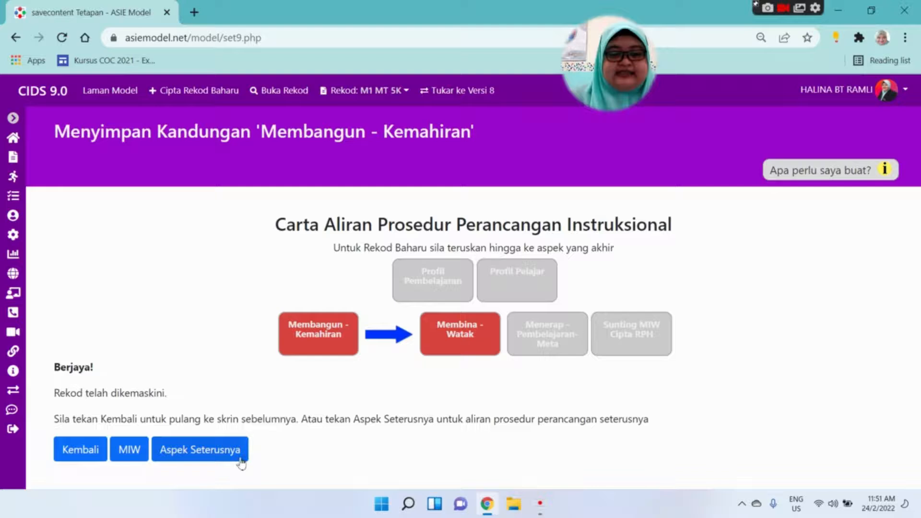
click(217, 458)
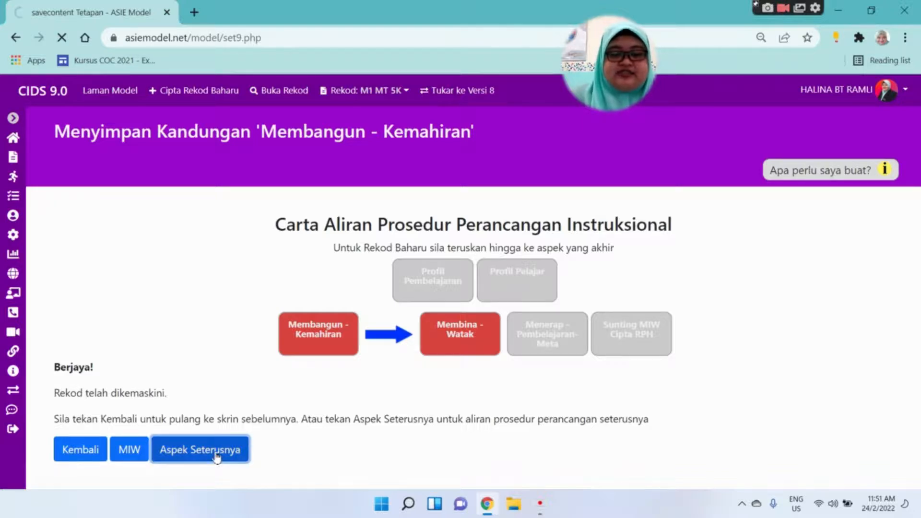
Under Pemupukan Nilai Murni & Etika, set Kesedaran to "Memberi perhatian (terhadap isyarat, emosi, dan reaksi seseorang pada ketika itu)".
scroll(919, 335, down, 3)
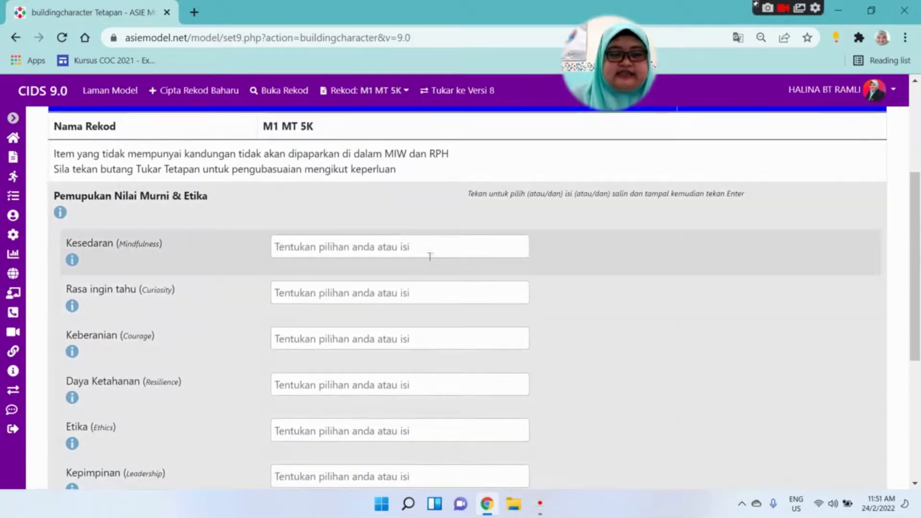
click(408, 246)
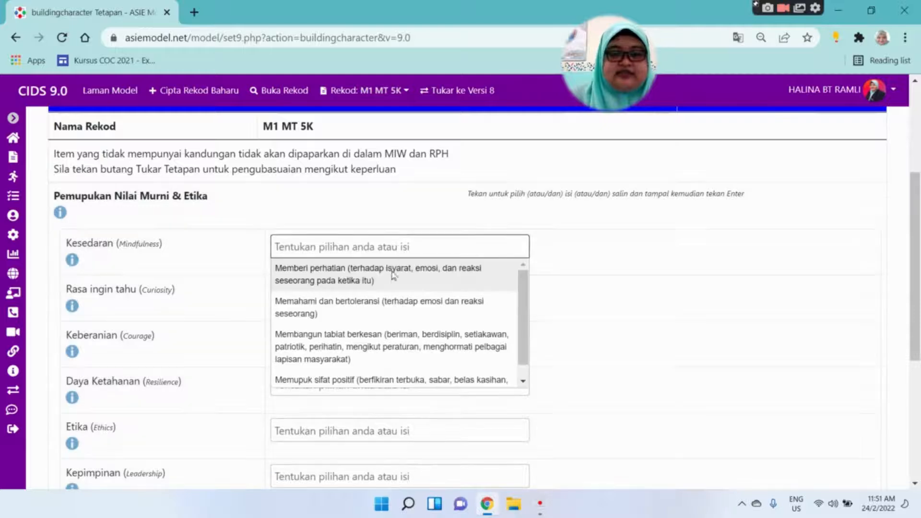
click(394, 274)
Save the Membina - Watak content and continue to the next aspect, Menerap - Pembelajaran-Meta.
scroll(919, 353, down, 2)
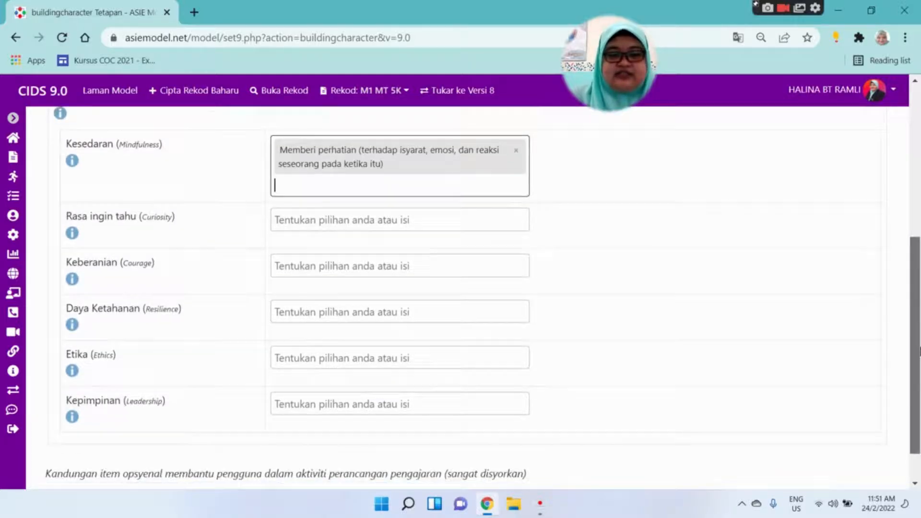
scroll(918, 354, down, 3)
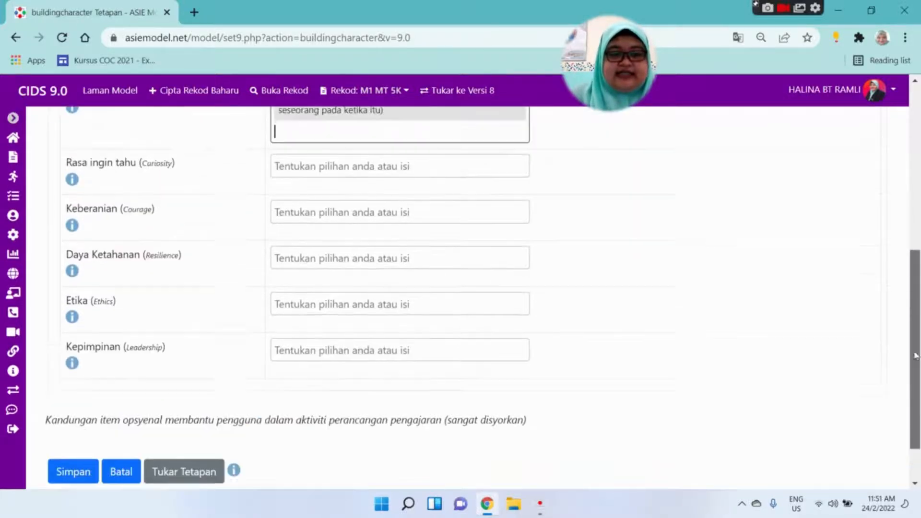
scroll(916, 357, down, 1)
click(78, 418)
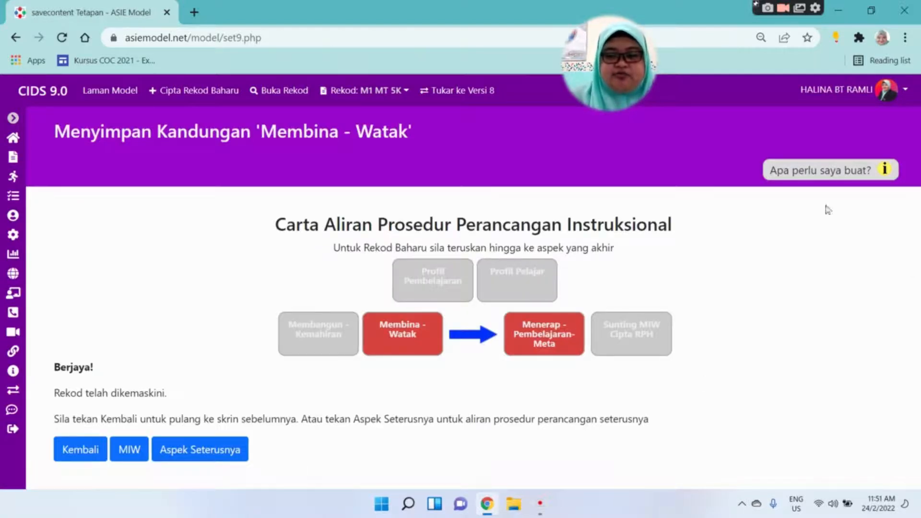
click(232, 457)
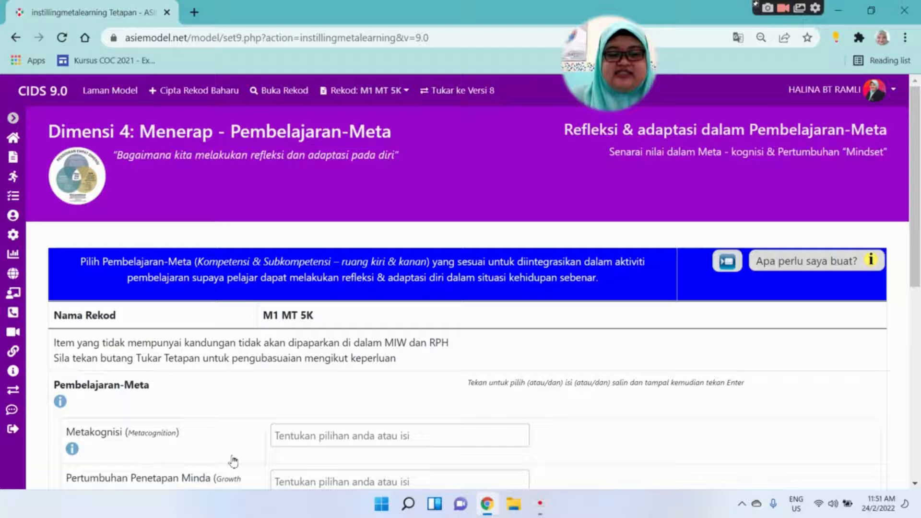
Look through the Metakognisi options and turn off Peruntukan Masa below the Adegan Pengajaran list.
scroll(918, 310, down, 2)
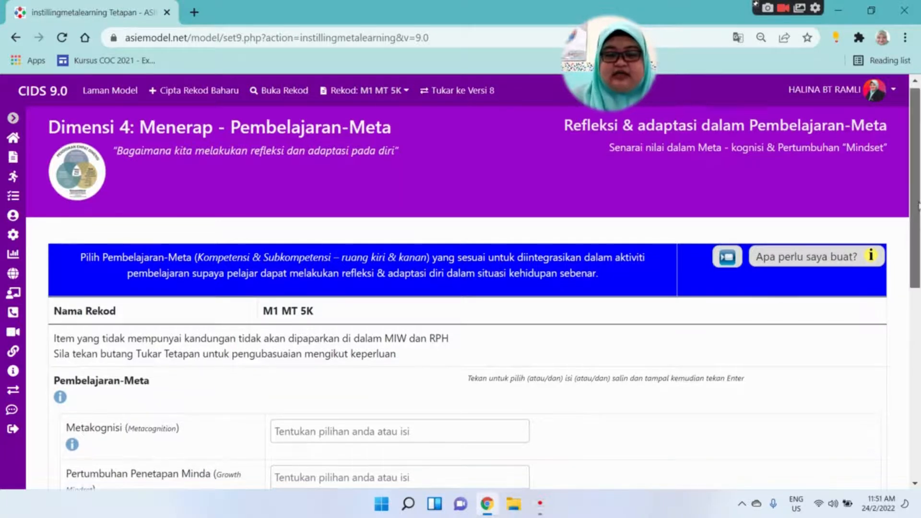
scroll(918, 310, down, 1)
click(296, 294)
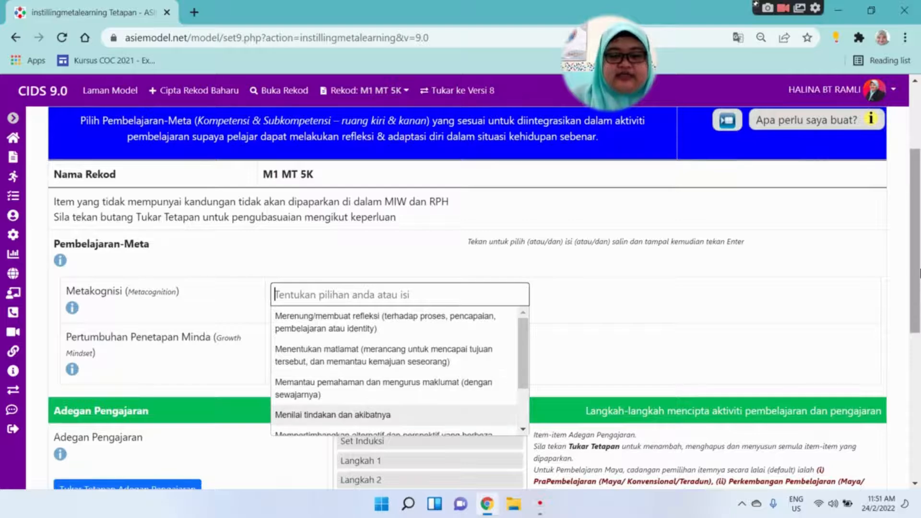
drag(917, 300, 919, 408)
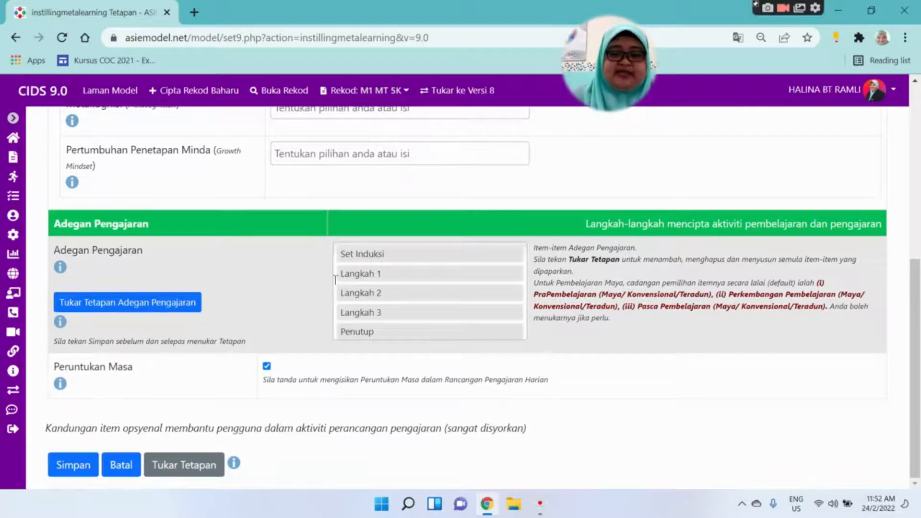
click(266, 368)
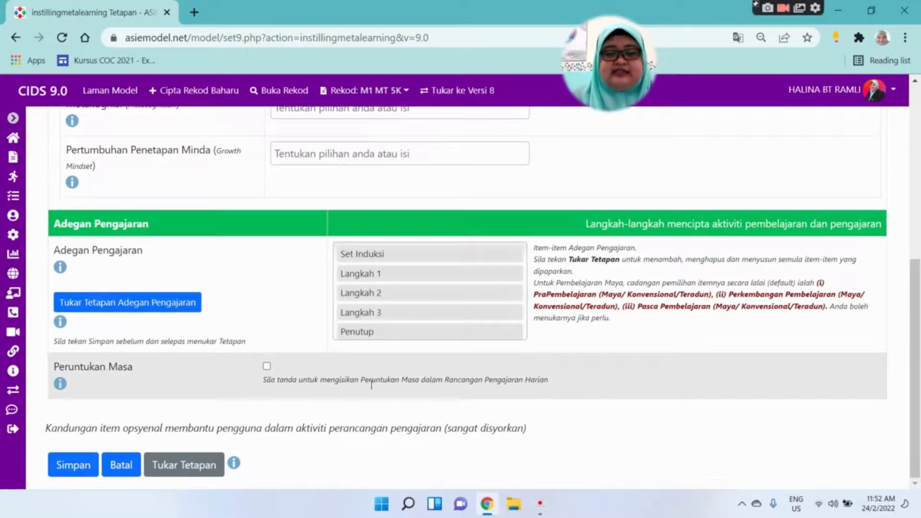
Save the Menerap - Pembelajaran-Meta content, then open Sunting MIW & Cipta RPH and review the weekly worksheet.
click(64, 468)
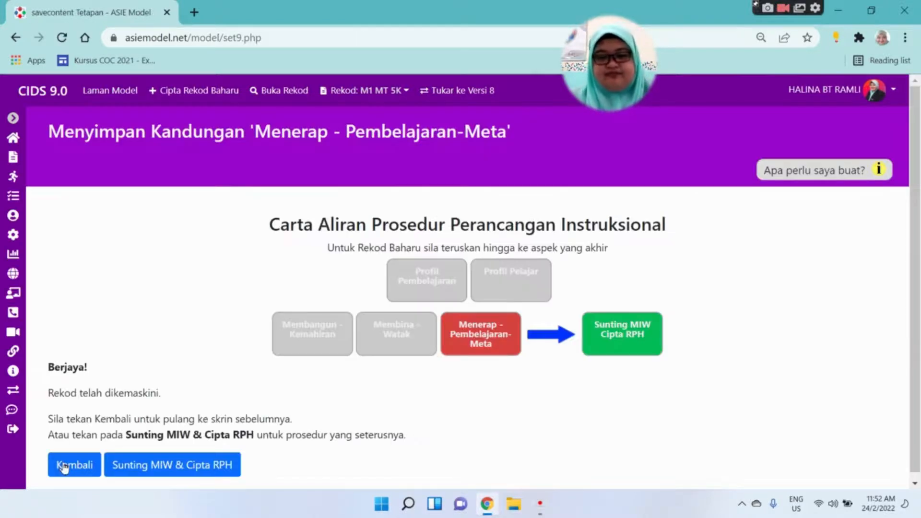
click(176, 471)
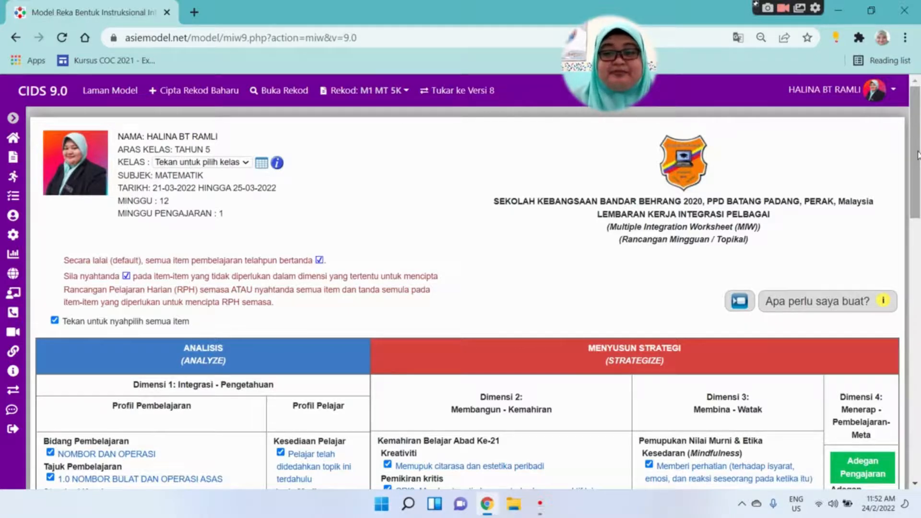
scroll(918, 155, down, 5)
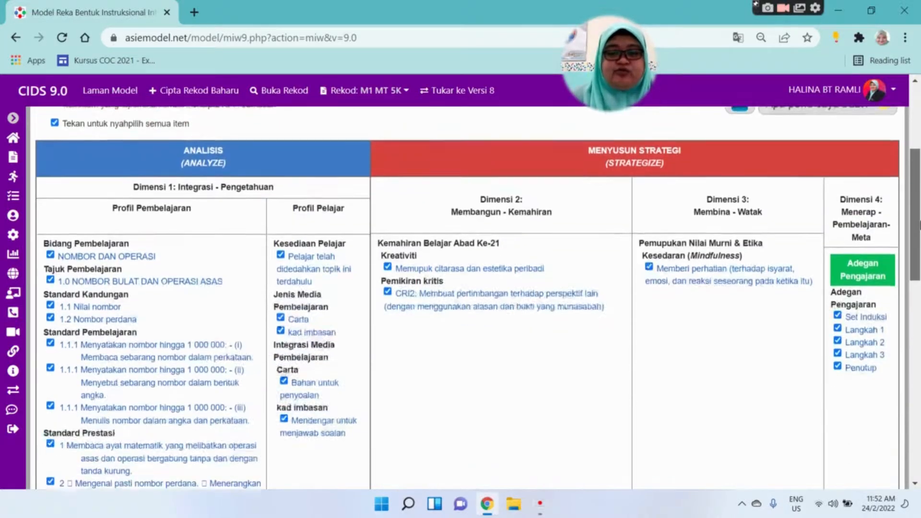
scroll(919, 254, down, 5)
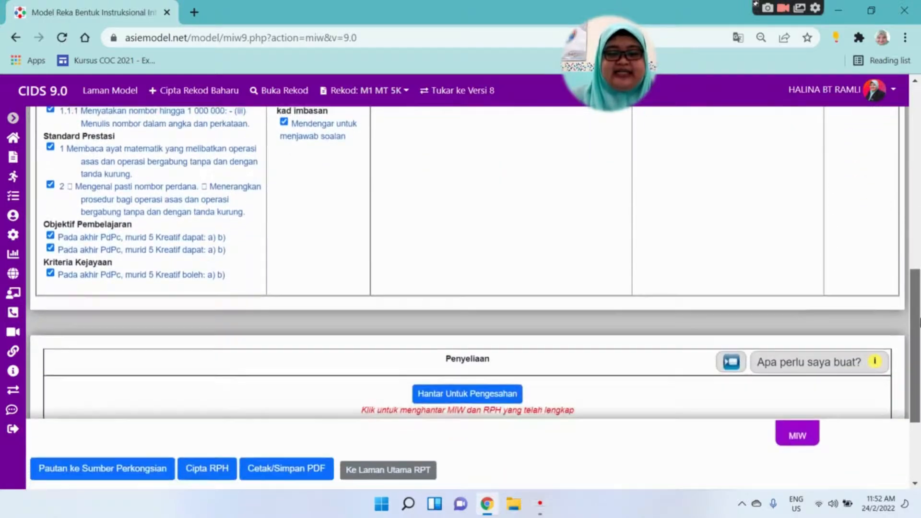
scroll(914, 192, up, 8)
scroll(913, 154, up, 4)
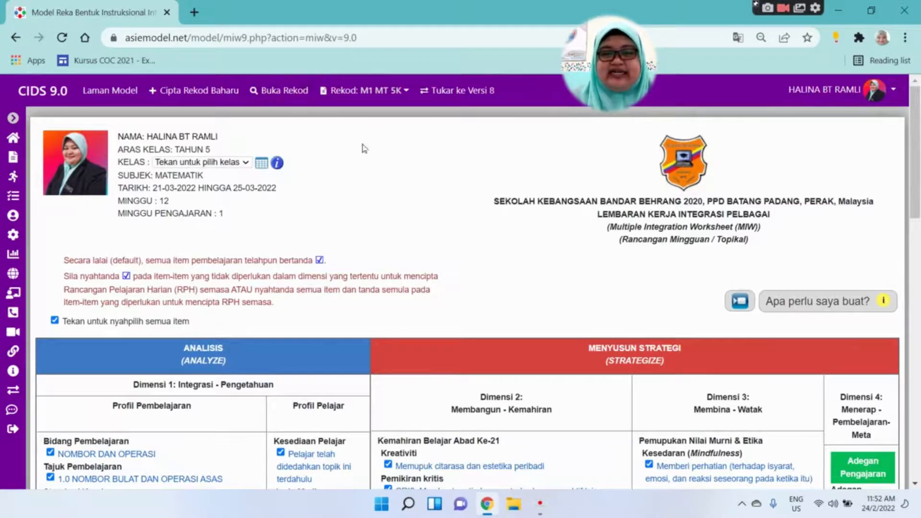
Open the list of created records and show those for March 2022.
click(289, 96)
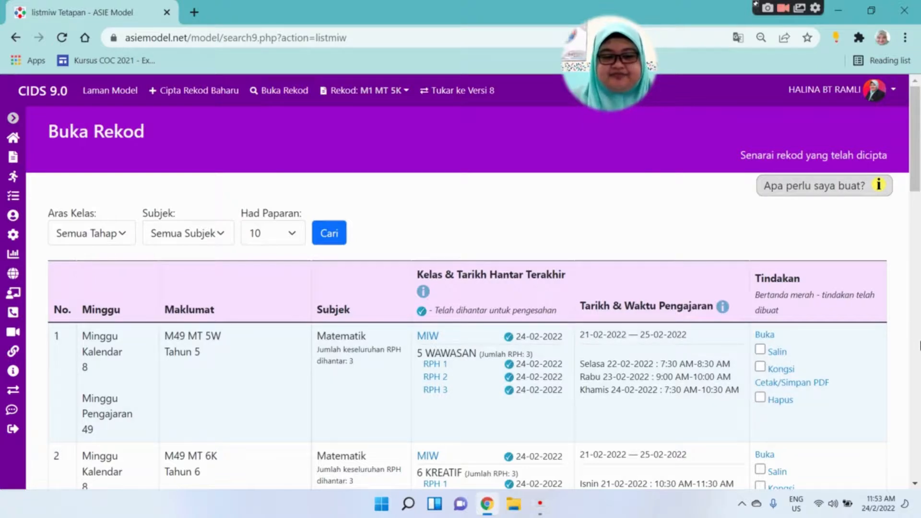
drag(916, 140, 920, 441)
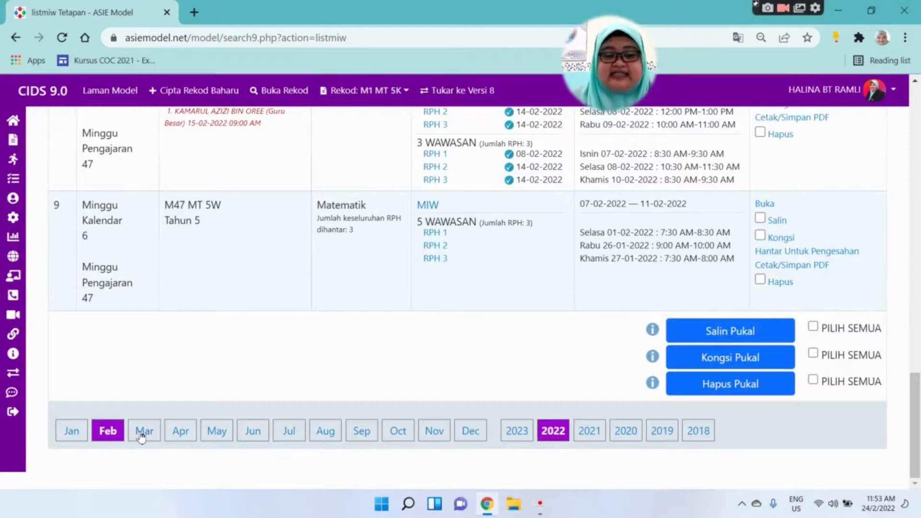
click(141, 434)
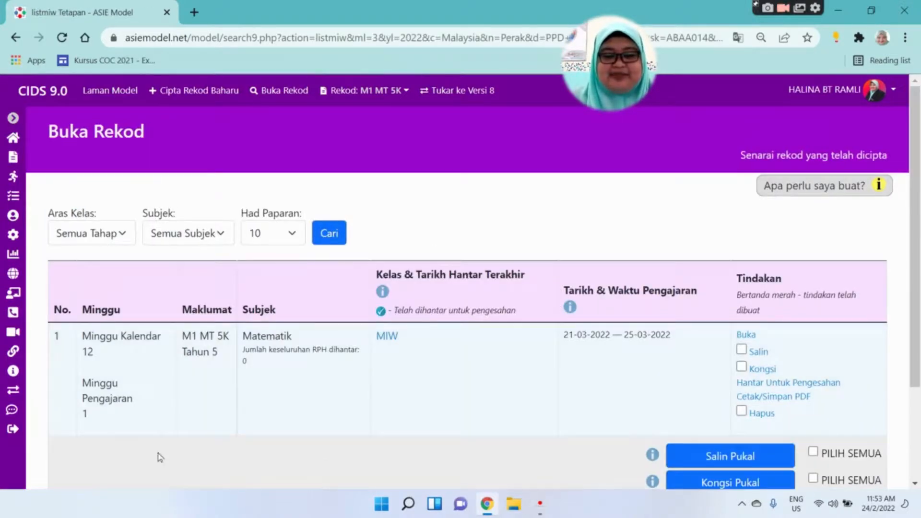